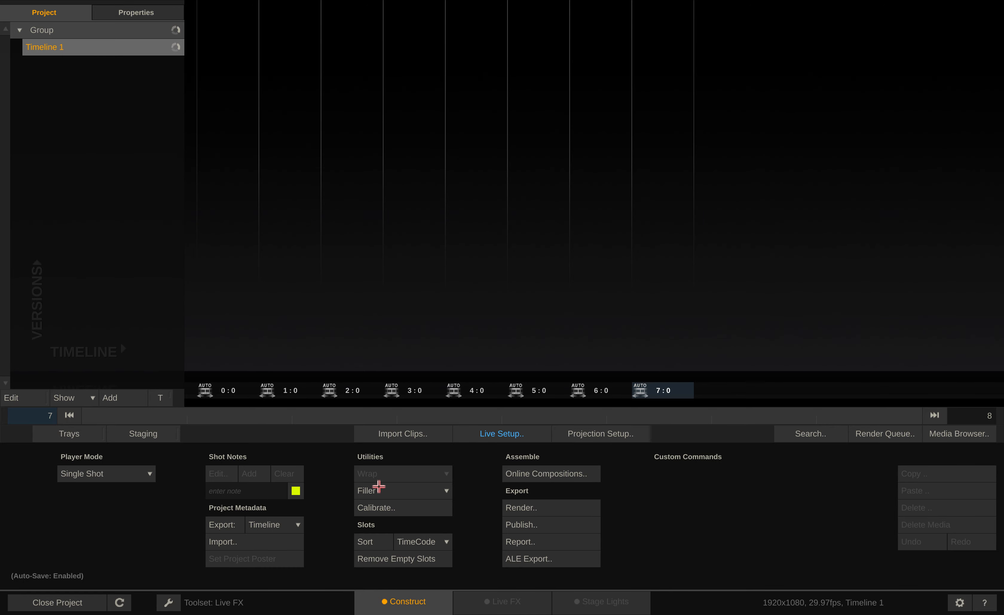
# Add Black, White Lin and Color Bar 100% filler shots to the first three slots of Timeline 1
pyautogui.click(376, 491)
pyautogui.click(358, 441)
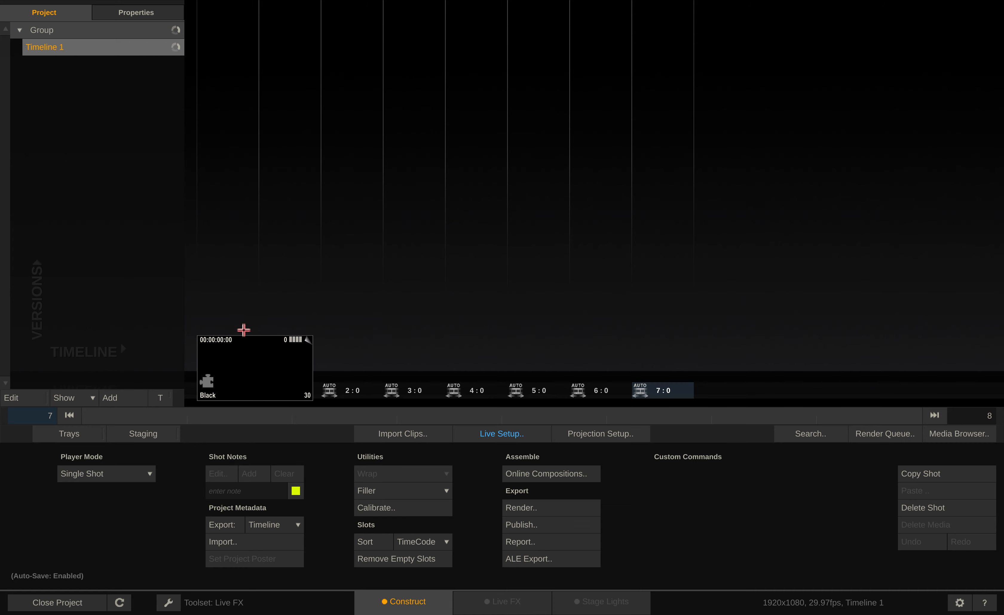
pyautogui.click(383, 488)
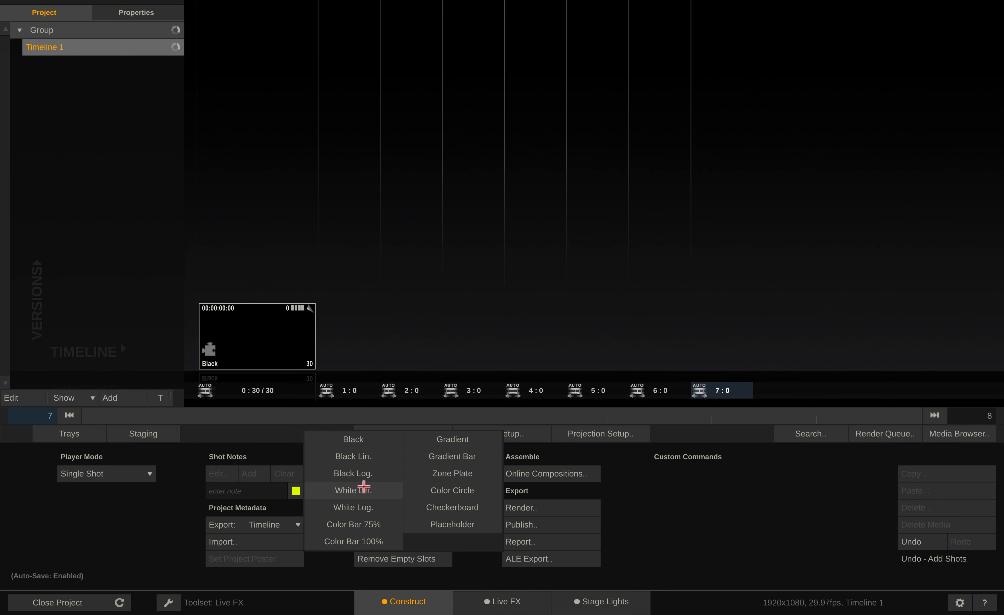
pyautogui.click(365, 489)
pyautogui.click(392, 491)
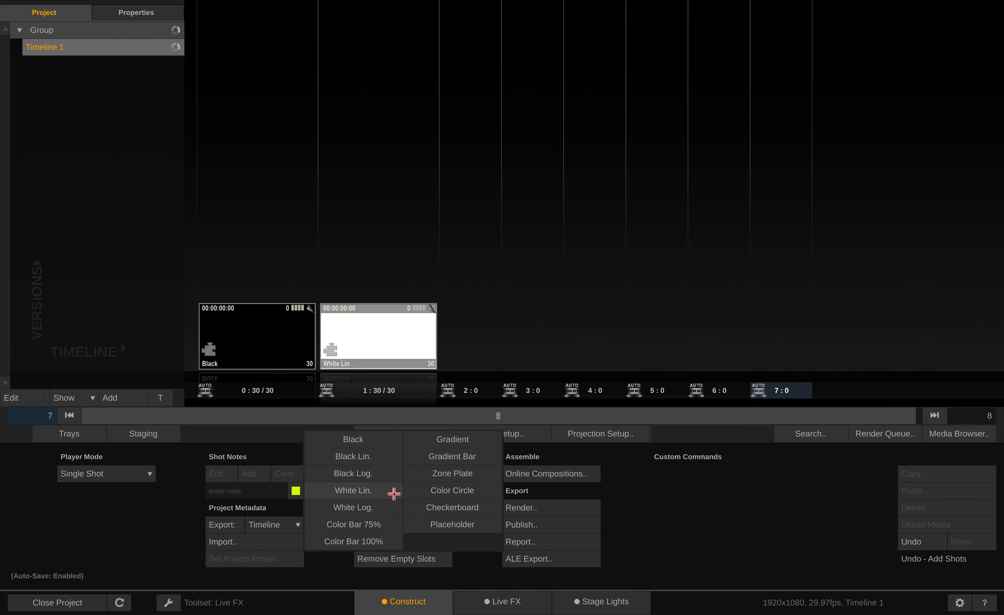
pyautogui.click(364, 535)
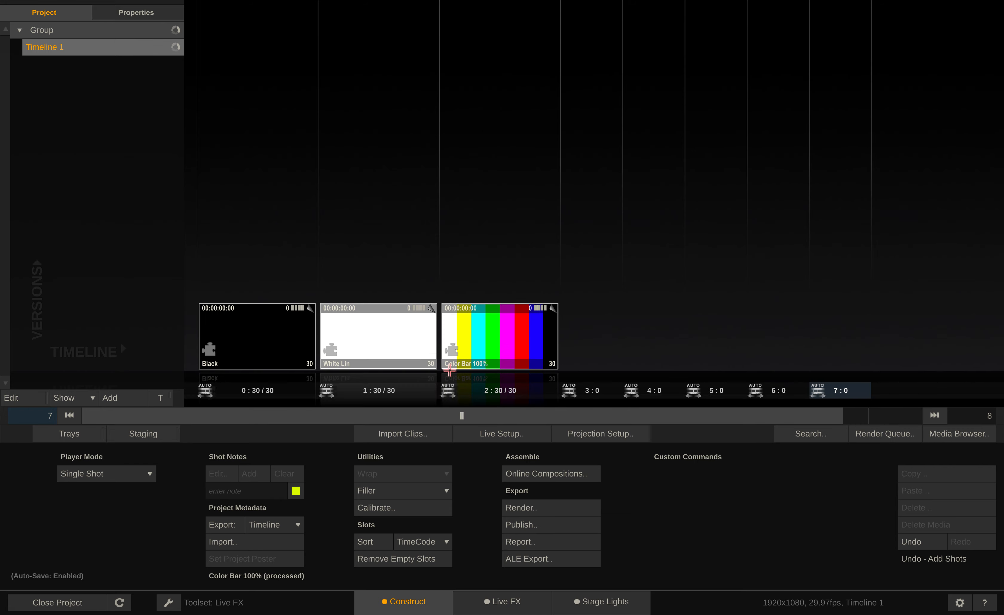
# Add a Gradient filler and a Checkerboard filler to the two slots after the color bars
pyautogui.click(383, 490)
pyautogui.click(433, 438)
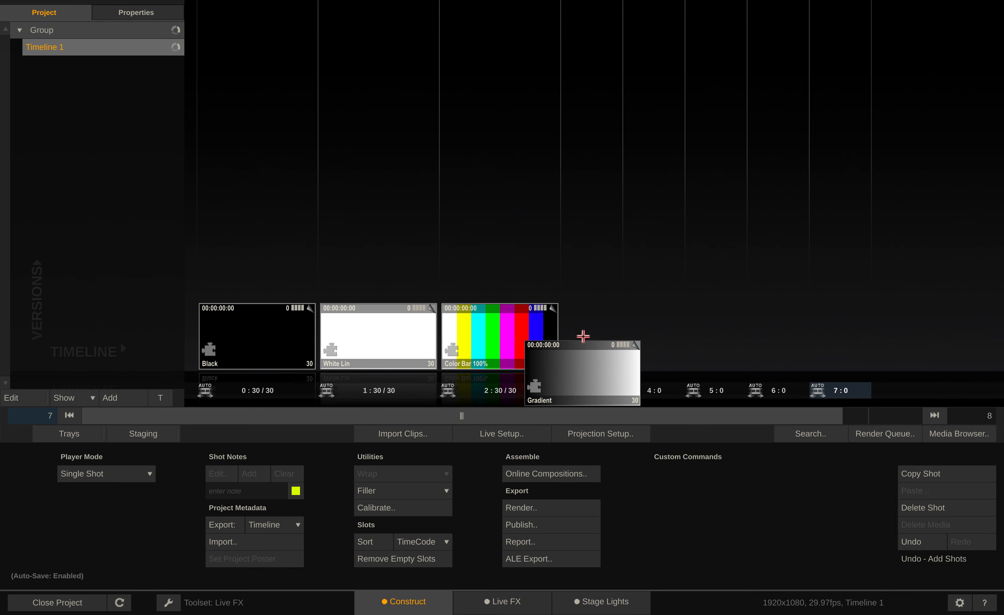
pyautogui.click(383, 491)
pyautogui.moveTo(439, 507); pyautogui.dragTo(710, 320)
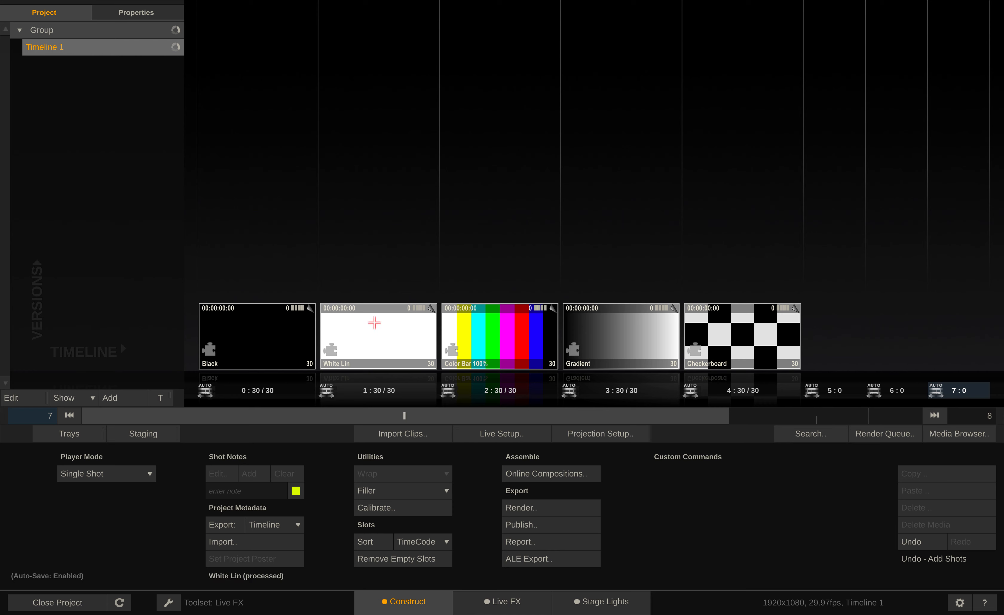
# Wrap the White Lin, Color Bar 100%, Gradient and Checkerboard shots into a Videowall and place it in slot 5
pyautogui.keyDown('shift'); pyautogui.click(374, 323); pyautogui.keyUp('shift')
pyautogui.click(375, 323)
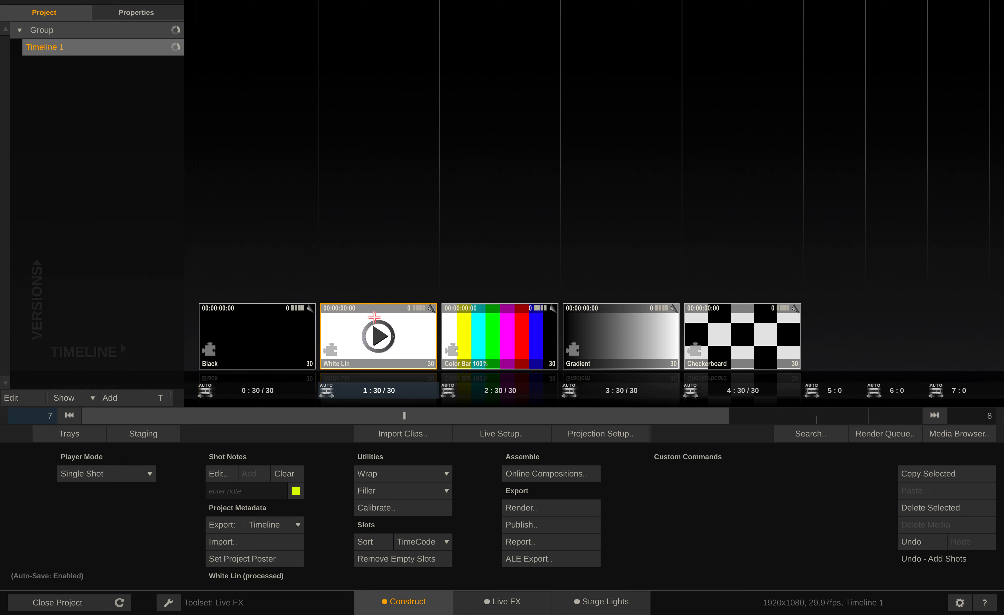
pyautogui.keyDown('ctrl'); pyautogui.click(388, 316); pyautogui.keyUp('ctrl')
pyautogui.keyDown('ctrl'); pyautogui.click(475, 321); pyautogui.keyUp('ctrl')
pyautogui.keyDown('ctrl'); pyautogui.click(640, 321); pyautogui.keyUp('ctrl')
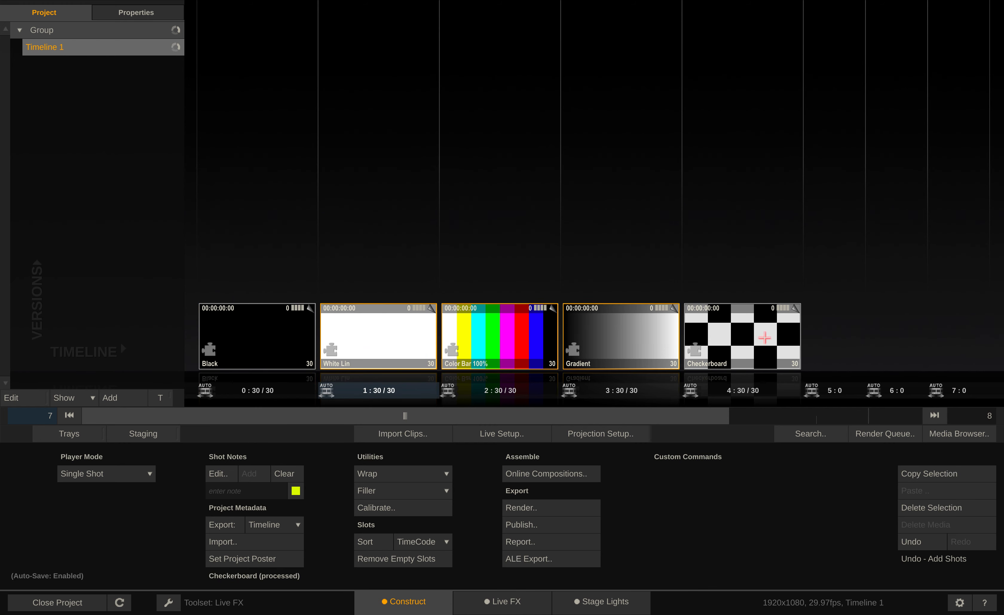
pyautogui.keyDown('ctrl'); pyautogui.click(764, 337); pyautogui.keyUp('ctrl')
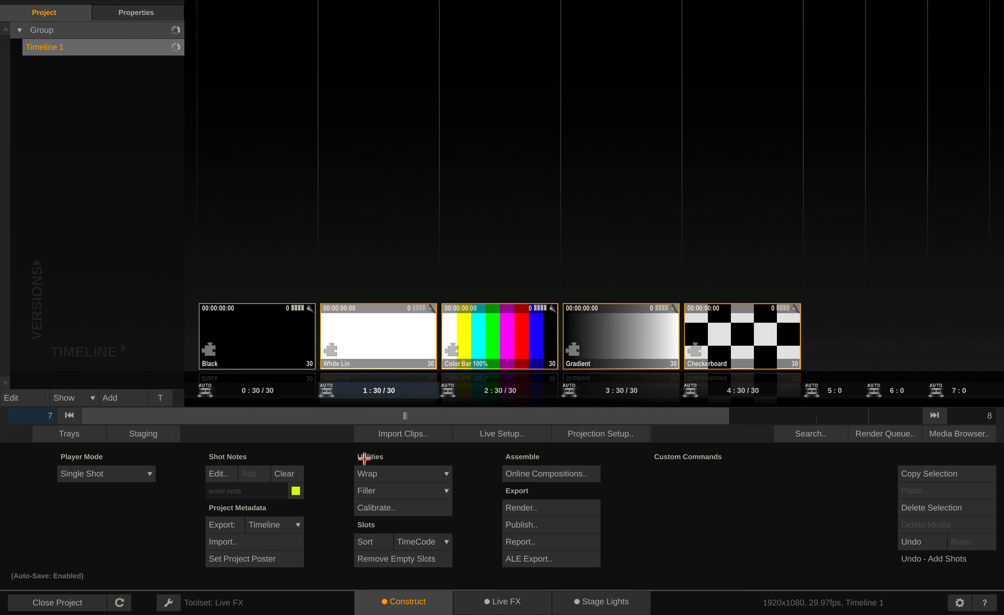
pyautogui.click(365, 474)
pyautogui.moveTo(377, 491); pyautogui.dragTo(829, 305)
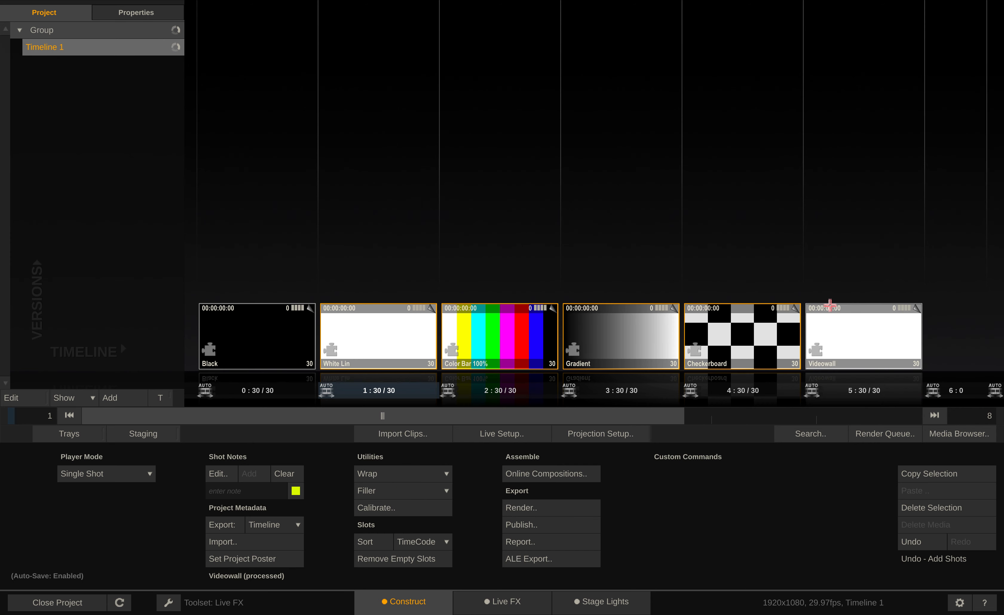
# Attach a yellow note reading "video wall" to the Videowall shot and clear the shot selection
pyautogui.click(919, 307)
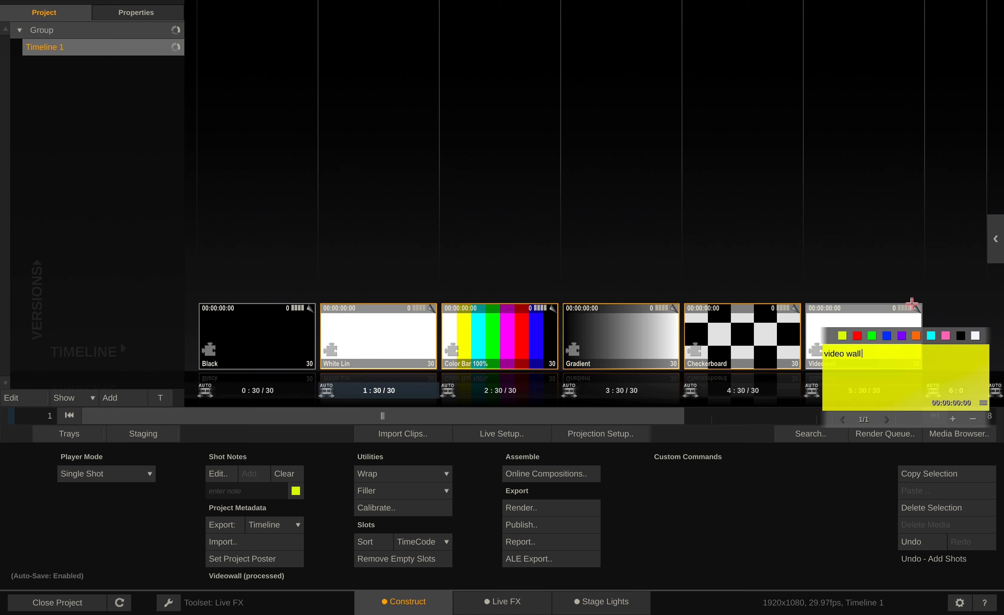
pyautogui.click(877, 240)
pyautogui.click(870, 267)
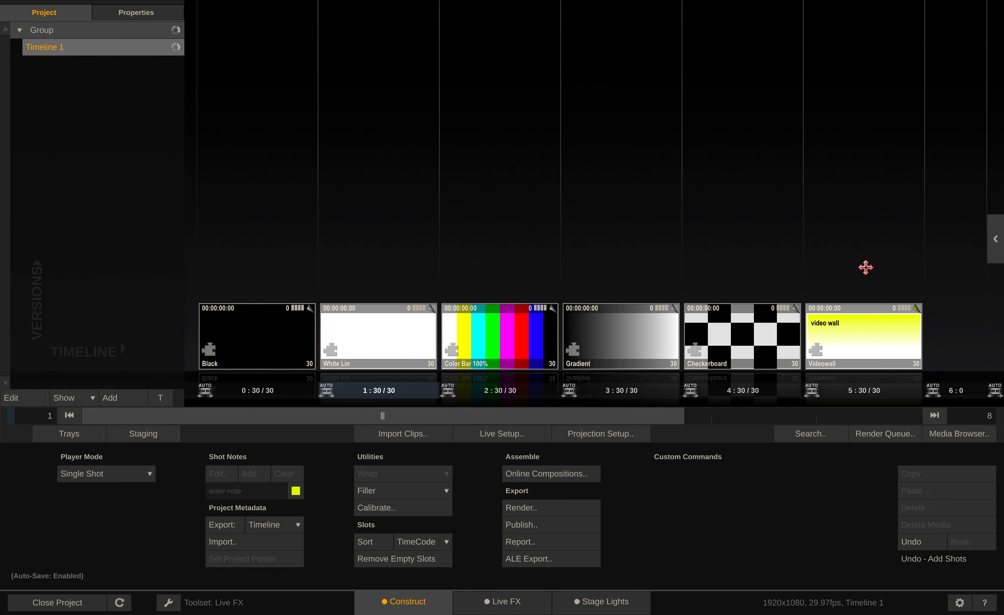
# Preview the Color Bar 100% and Gradient shots in the player one after the other, returning to the timeline each time
pyautogui.doubleClick(499, 336)
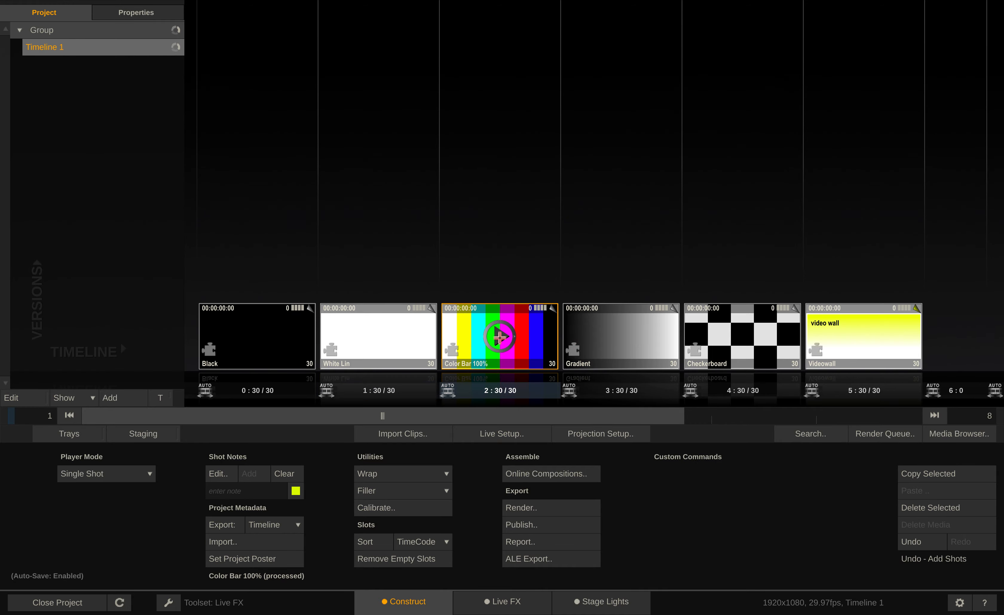
pyautogui.click(395, 601)
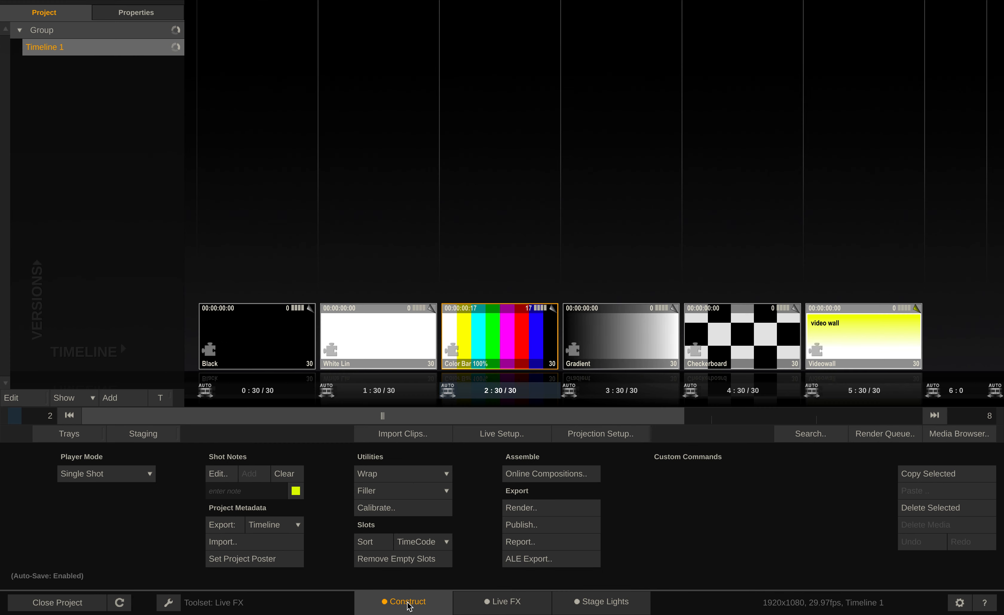
pyautogui.click(602, 349)
pyautogui.doubleClick(602, 348)
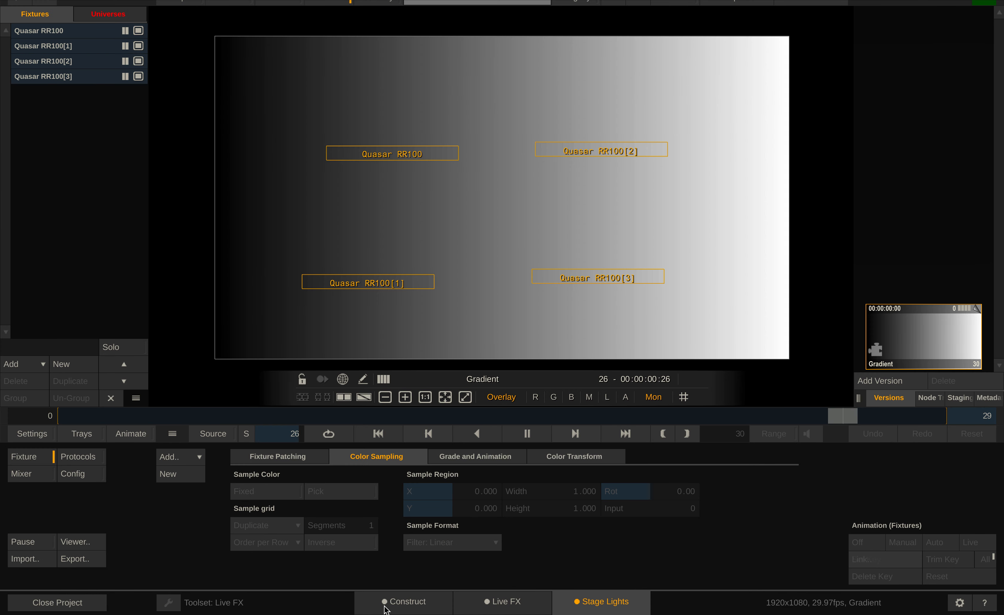
pyautogui.click(389, 607)
# Open the paused Videowall and reposition the four Quasar fixtures, with RR100[1] at about X -439, Y -261 and RR100[2] at about X 416, Y 223
pyautogui.doubleClick(866, 310)
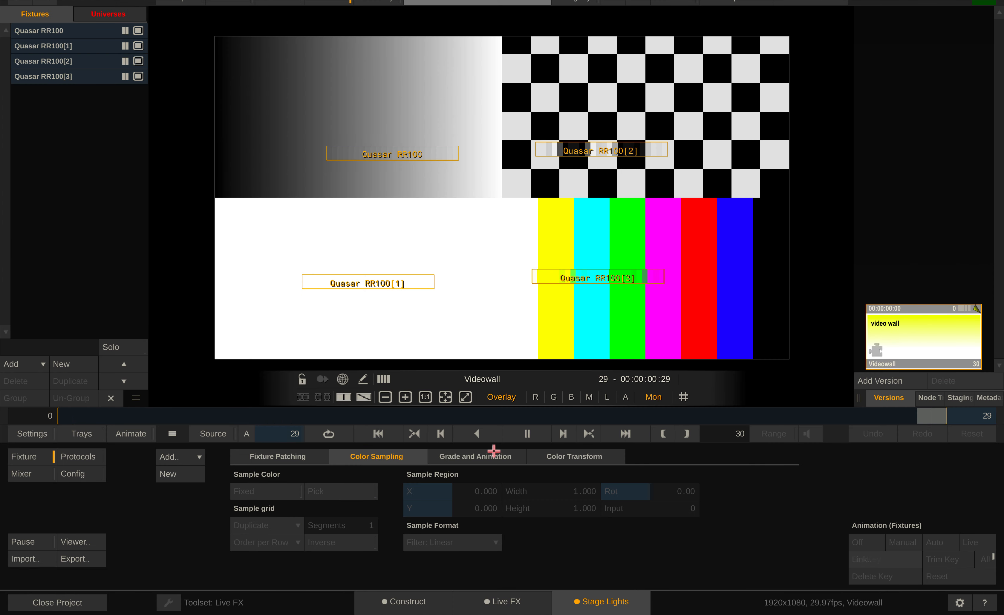
pyautogui.click(525, 433)
pyautogui.moveTo(590, 272); pyautogui.dragTo(621, 274)
pyautogui.click(340, 284)
pyautogui.moveTo(339, 284); pyautogui.dragTo(342, 279)
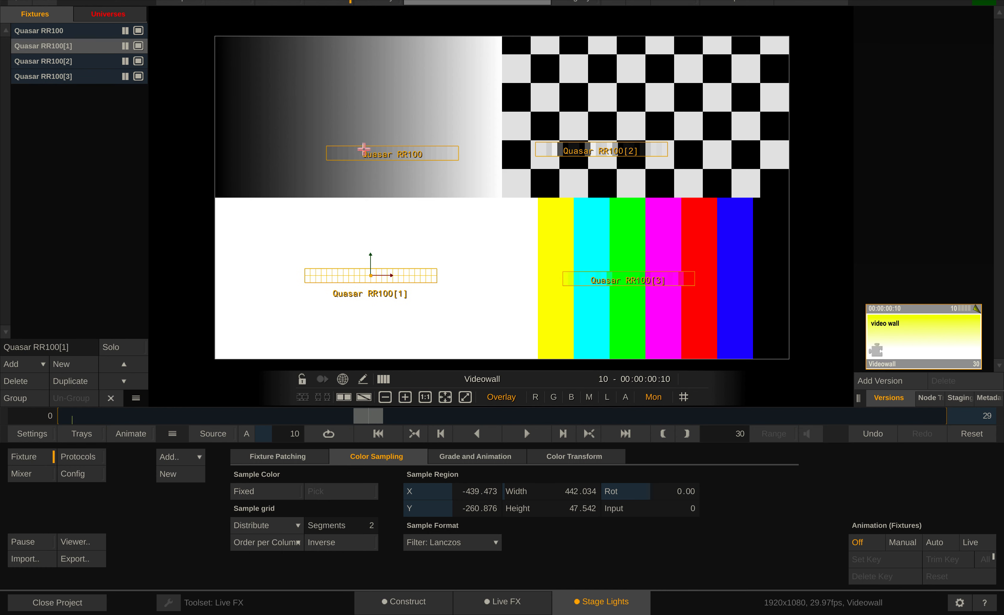
pyautogui.moveTo(363, 148); pyautogui.dragTo(354, 138)
pyautogui.moveTo(599, 149); pyautogui.dragTo(623, 131)
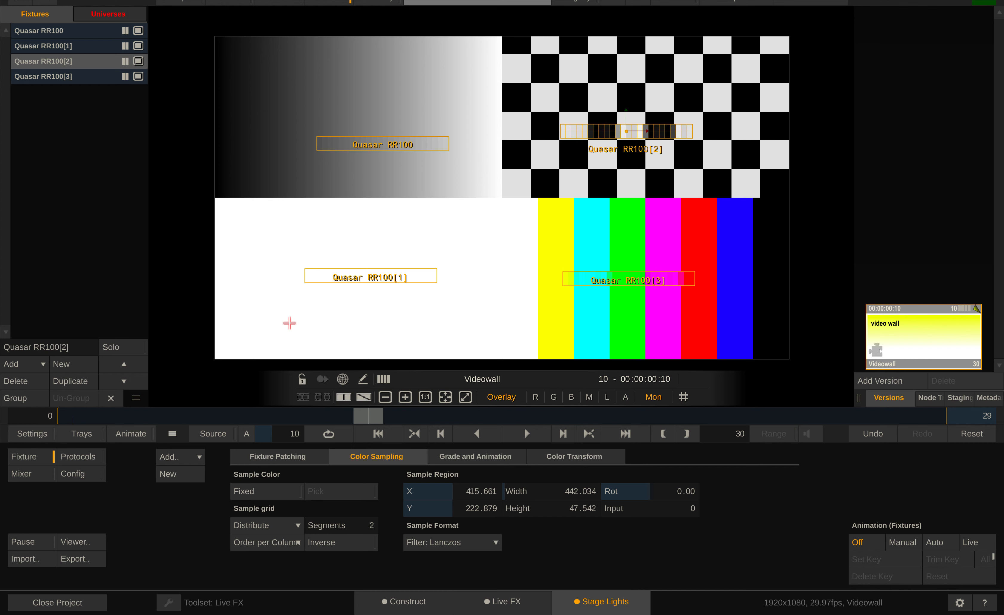
# Readjust the fixtures over their video wall quadrants, with RR100[1] at about X -436, Y -288 and RR100[3] at about X 461, Y -310
pyautogui.click(410, 145)
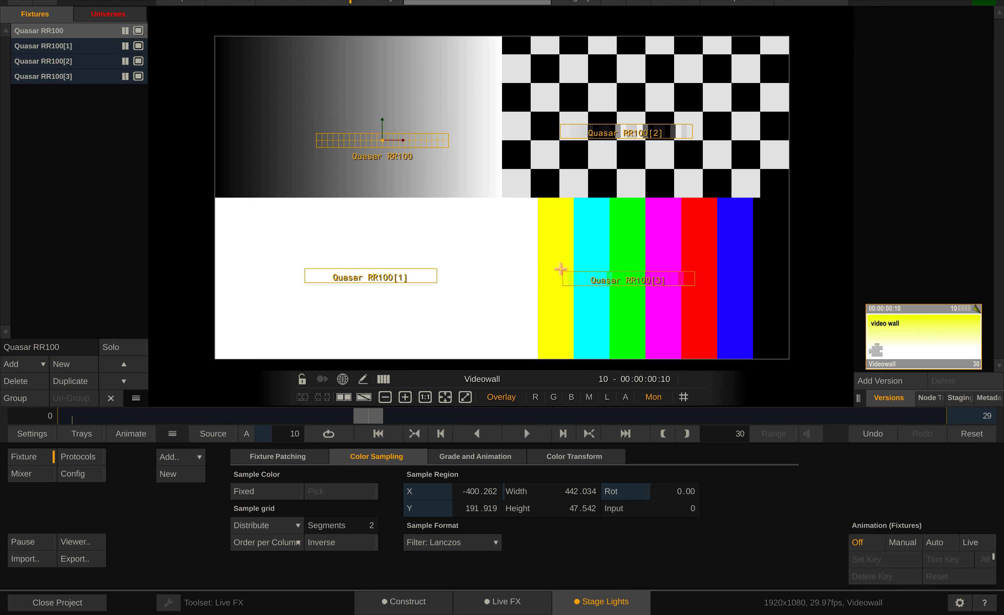
pyautogui.click(620, 132)
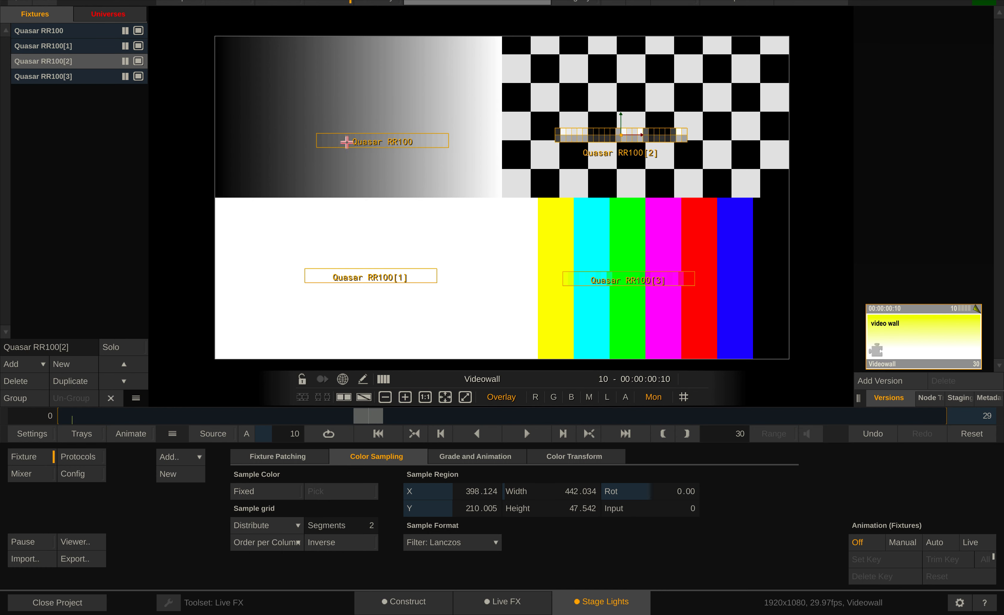
pyautogui.click(343, 139)
pyautogui.moveTo(382, 275); pyautogui.dragTo(384, 283)
pyautogui.moveTo(583, 280); pyautogui.dragTo(594, 291)
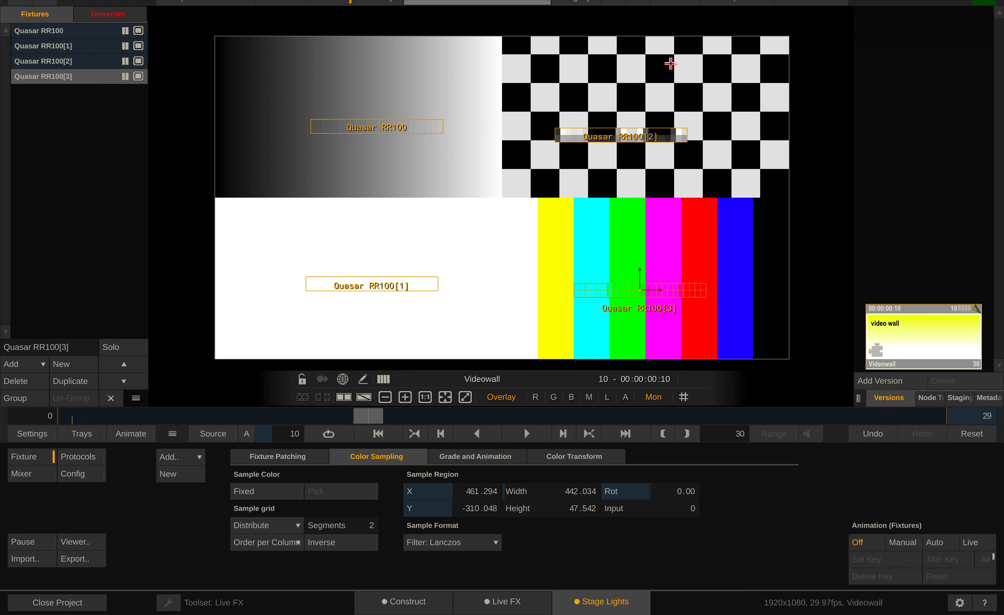
# Move Quasar RR100[2] to about X 426, Y 259 and stretch the Quasar RR100 sample region to a height of about 56
pyautogui.click(605, 134)
pyautogui.moveTo(604, 134); pyautogui.dragTo(612, 120)
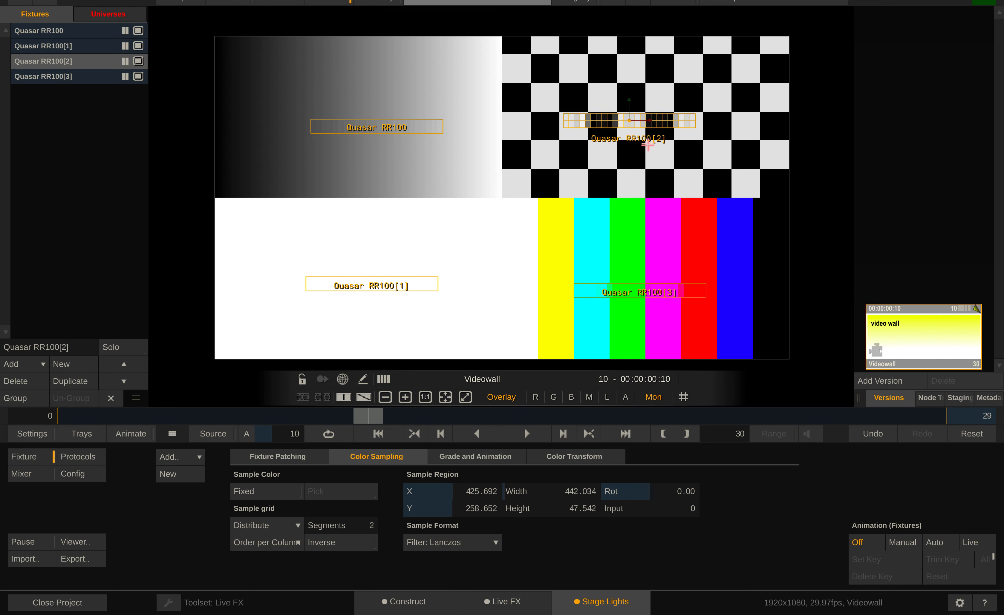
pyautogui.click(375, 123)
pyautogui.moveTo(376, 123); pyautogui.dragTo(372, 121)
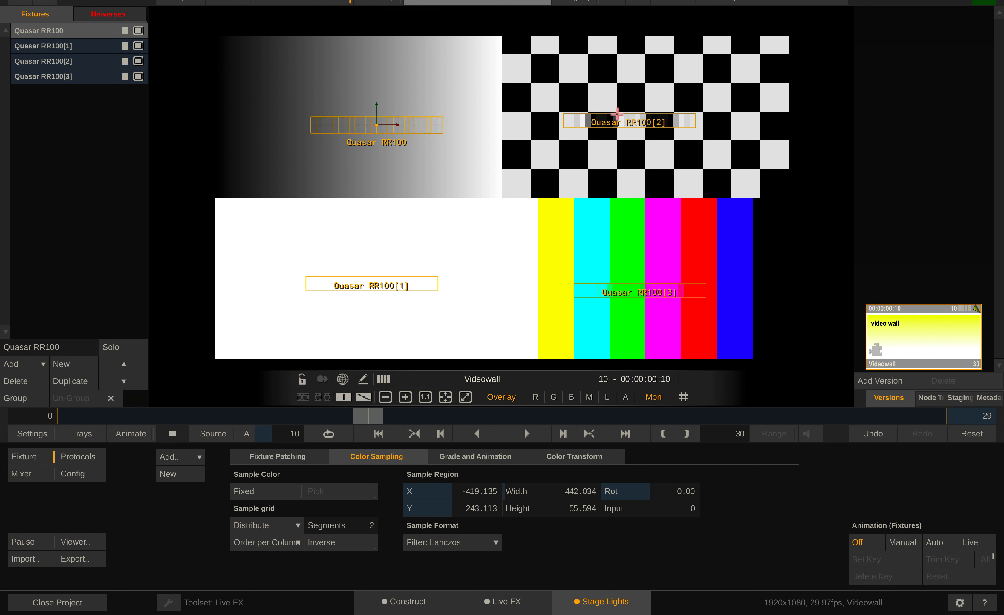
pyautogui.click(616, 115)
pyautogui.click(633, 293)
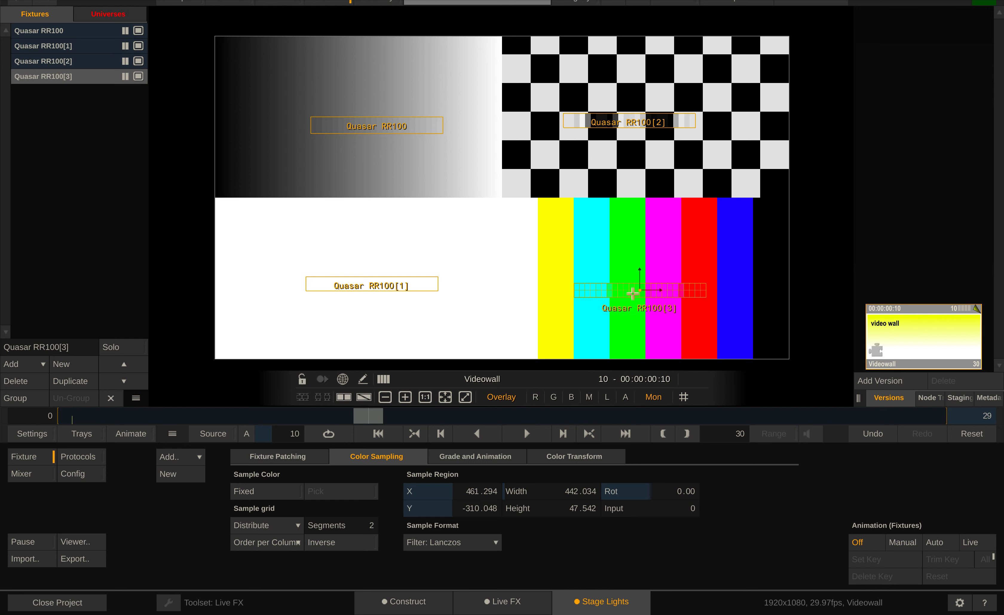
pyautogui.click(360, 282)
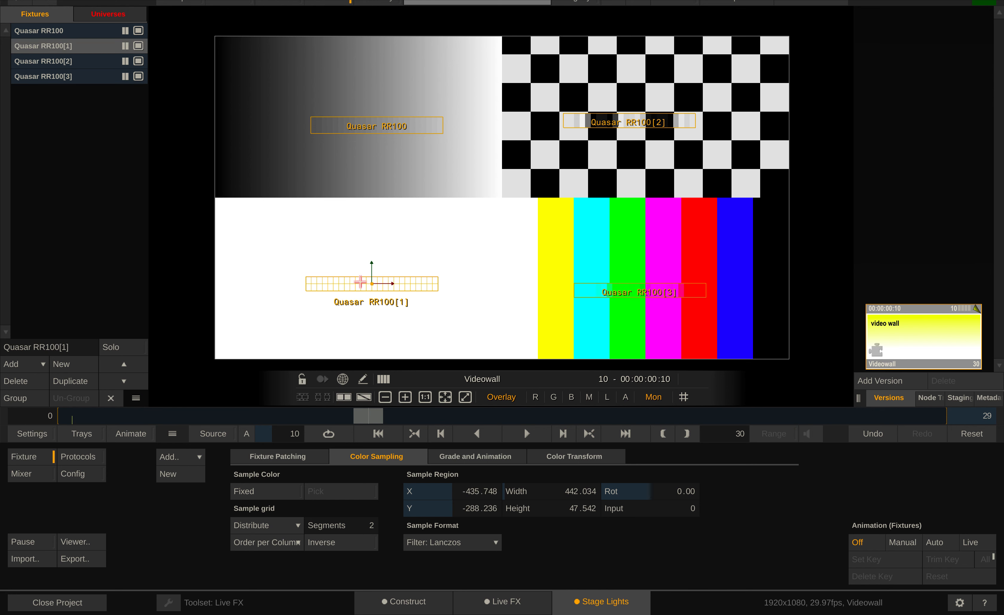
pyautogui.click(470, 177)
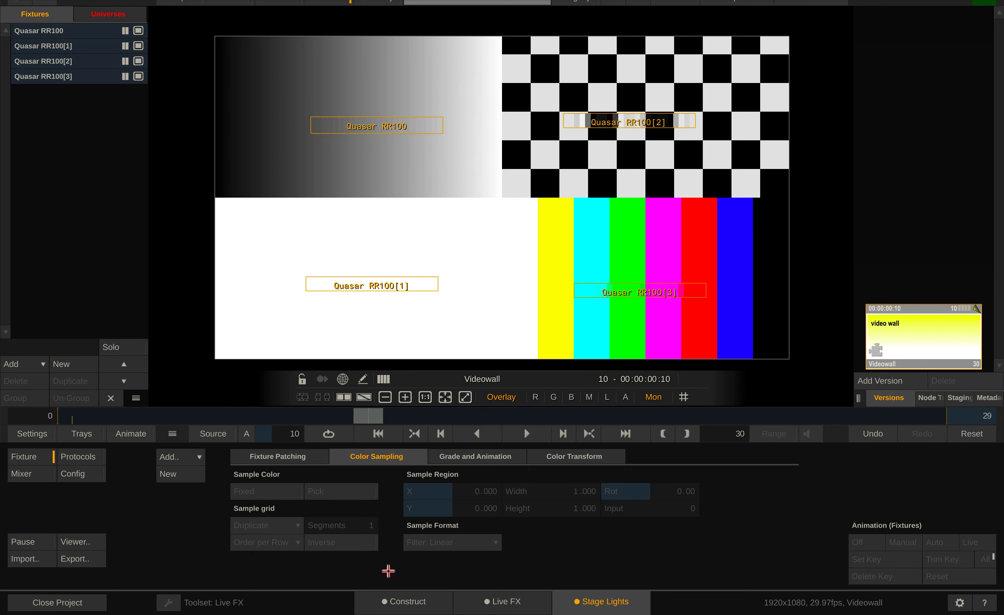
# Back in the timeline overview, wrap the five filler shots from Black to Checkerboard into an LFX Switcher and place it in slot 6
pyautogui.click(398, 600)
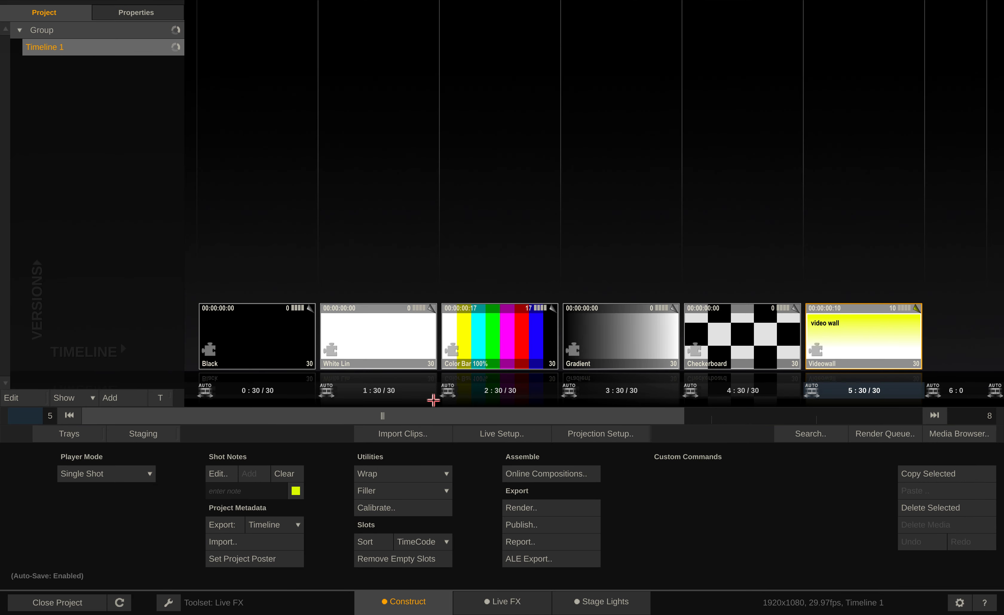
pyautogui.click(297, 329)
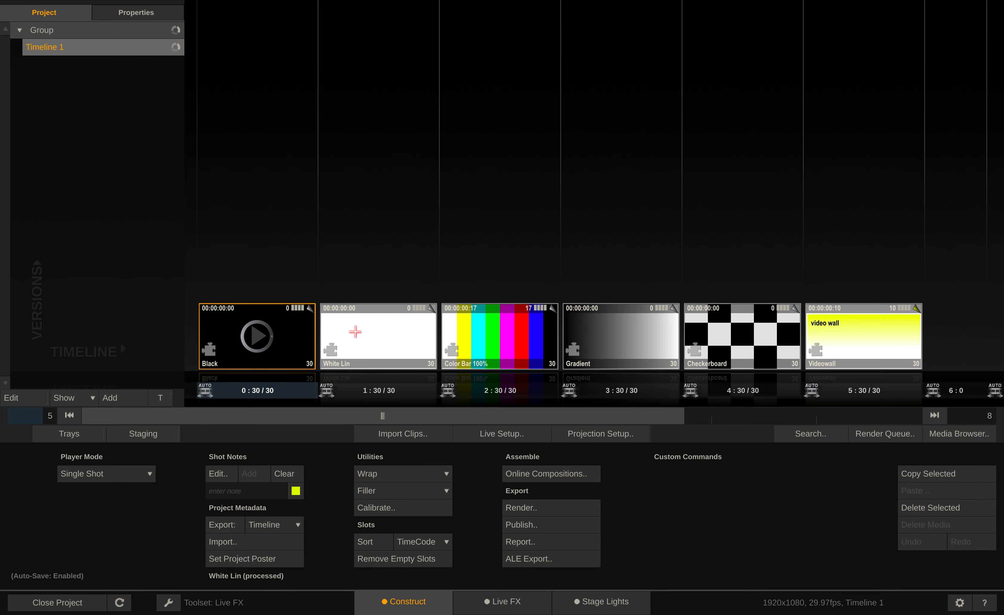
pyautogui.keyDown('ctrl'); pyautogui.click(393, 328); pyautogui.keyUp('ctrl')
pyautogui.keyDown('ctrl'); pyautogui.click(516, 320); pyautogui.keyUp('ctrl')
pyautogui.keyDown('ctrl'); pyautogui.click(611, 332); pyautogui.keyUp('ctrl')
pyautogui.keyDown('ctrl'); pyautogui.click(700, 328); pyautogui.keyUp('ctrl')
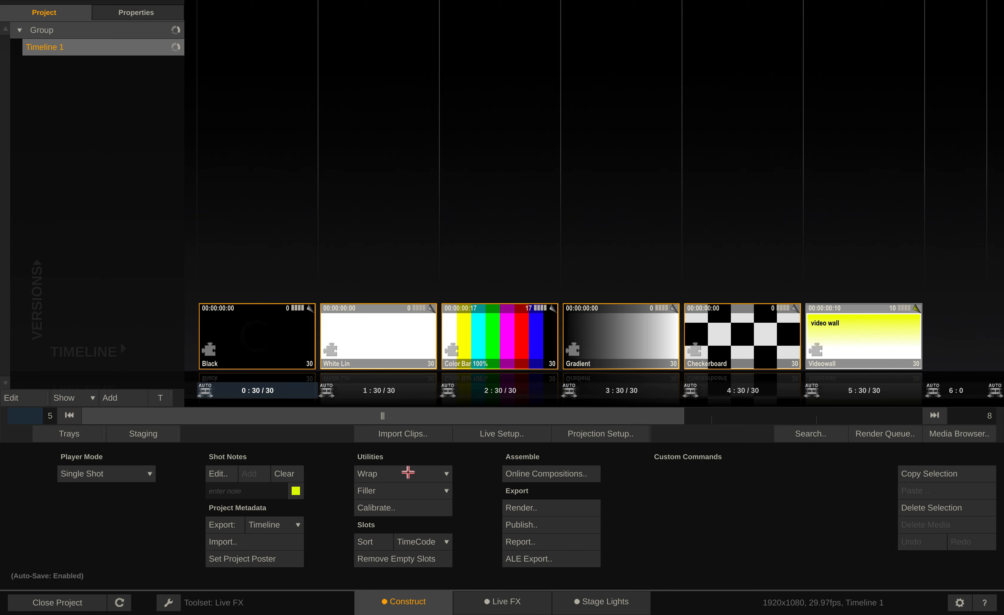
pyautogui.click(408, 472)
pyautogui.moveTo(398, 480); pyautogui.dragTo(944, 292)
# Attach a note reading "switcher" to the LFX Switcher shot and color it red
pyautogui.moveTo(603, 425); pyautogui.dragTo(741, 430)
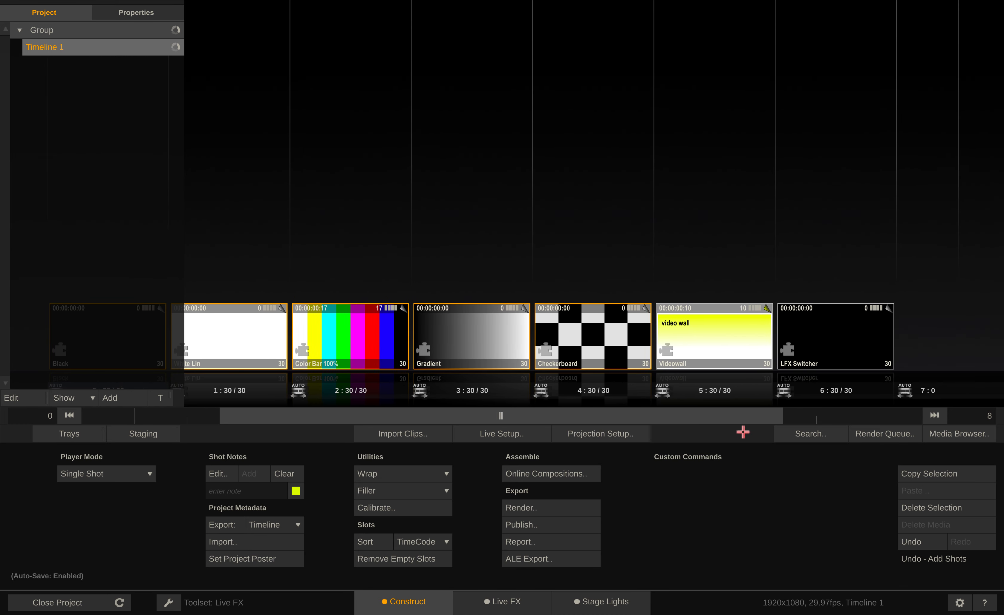
pyautogui.click(888, 312)
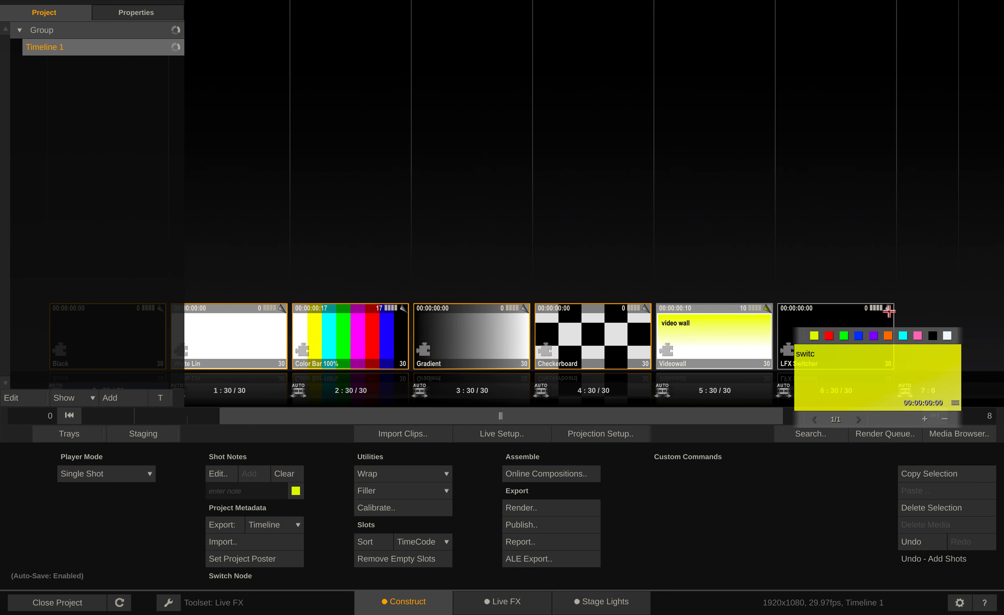
pyautogui.click(832, 335)
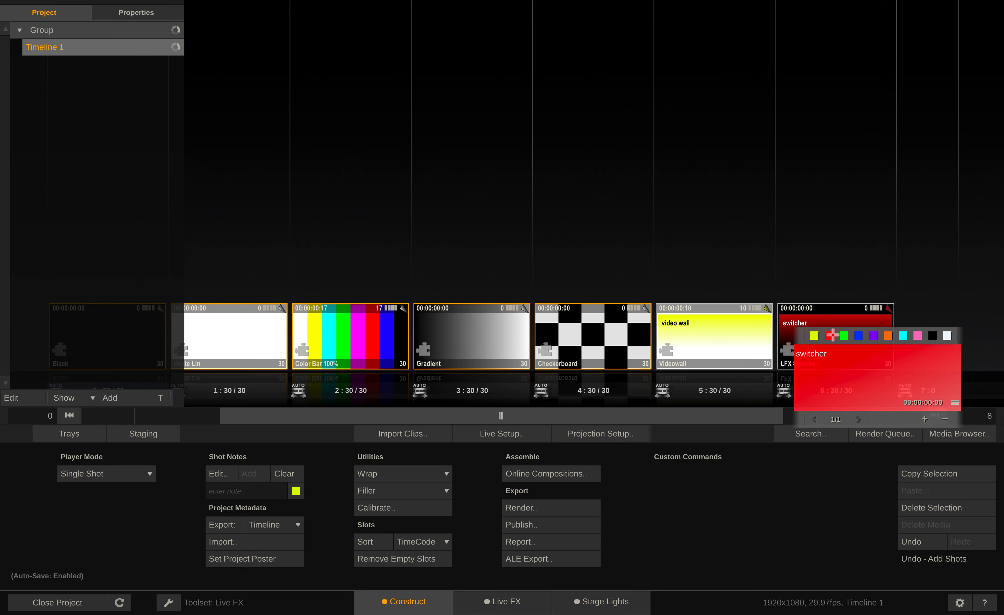
pyautogui.click(807, 273)
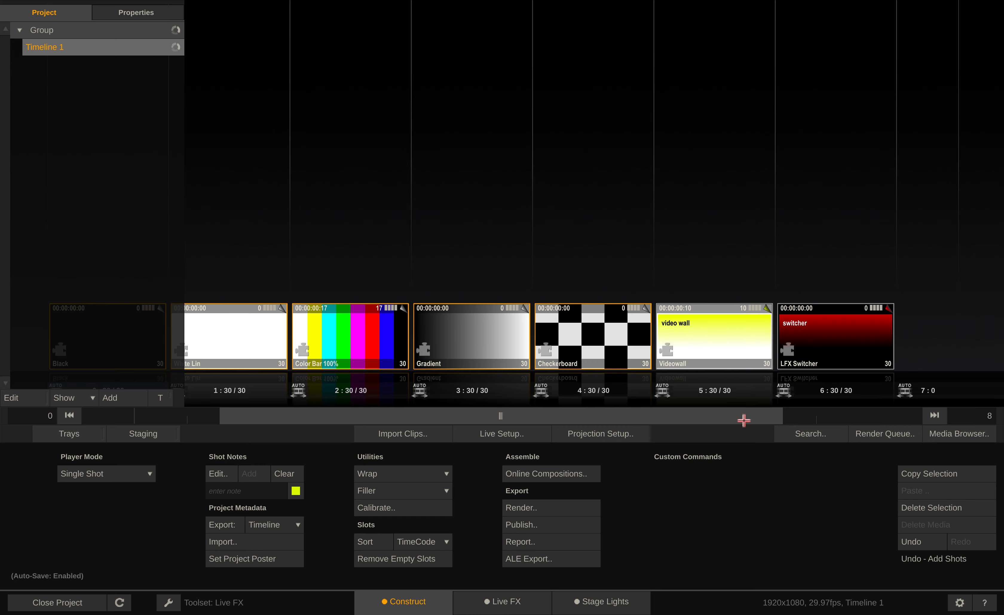
# Open the LFX Switcher shot in the player, pause its playback and return to the timeline overview
pyautogui.moveTo(744, 419); pyautogui.dragTo(732, 420)
pyautogui.doubleClick(835, 340)
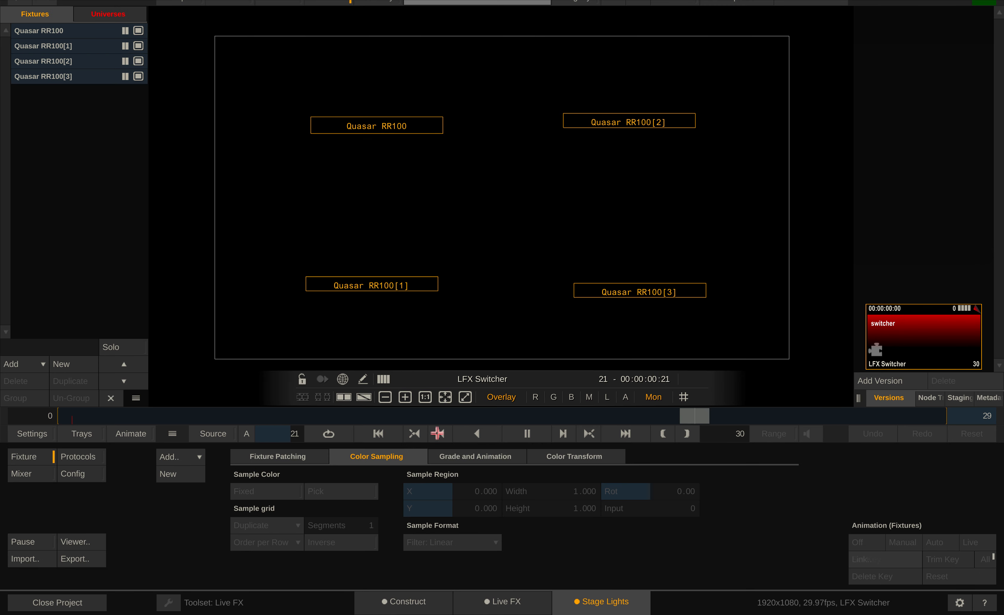
pyautogui.click(533, 432)
pyautogui.click(403, 605)
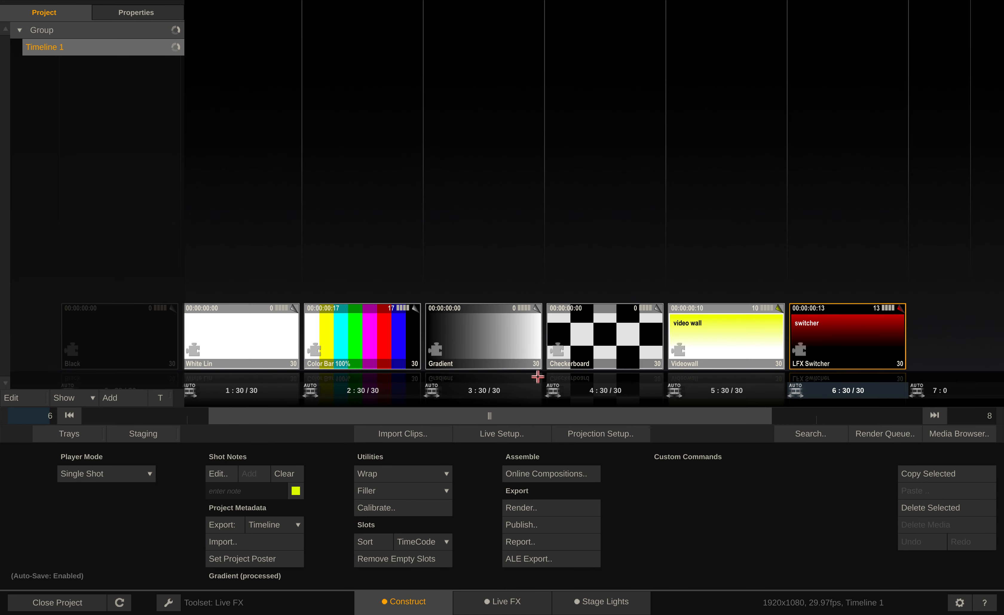
# Open the Black shot in the player, pause its playback and return to the timeline overview
pyautogui.moveTo(544, 413); pyautogui.dragTo(442, 414)
pyautogui.doubleClick(234, 329)
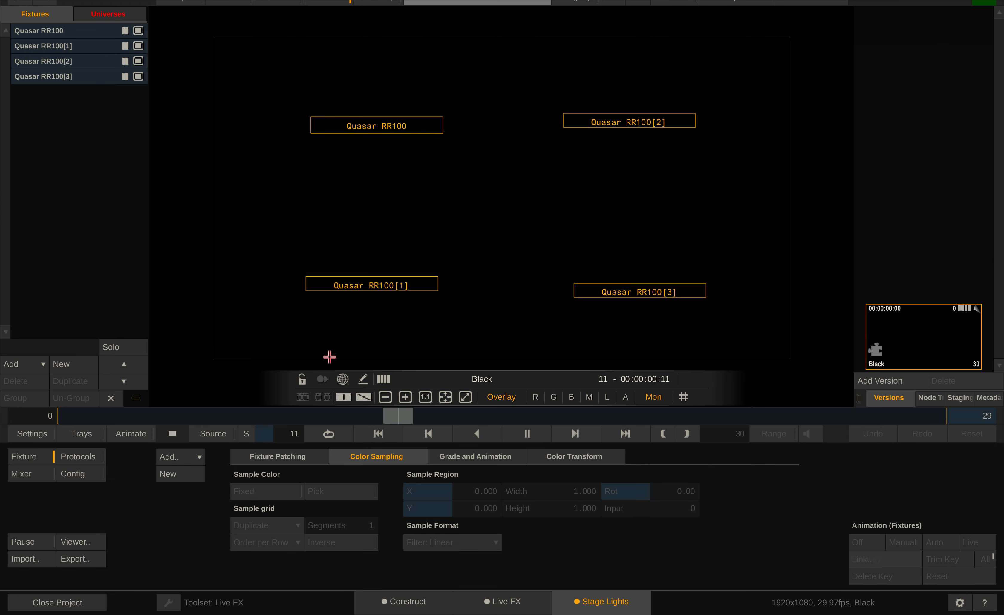
pyautogui.click(526, 432)
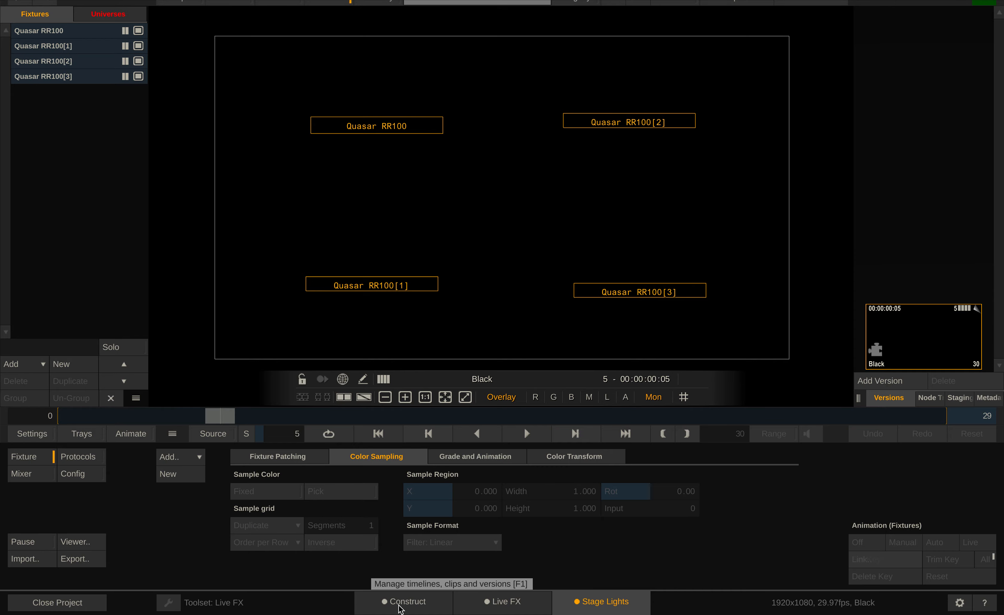
pyautogui.click(385, 609)
# Open the LFX Switcher shot, pause its playback and show its node tree in a side panel wide enough for all five input nodes
pyautogui.moveTo(403, 415); pyautogui.dragTo(628, 410)
pyautogui.doubleClick(706, 332)
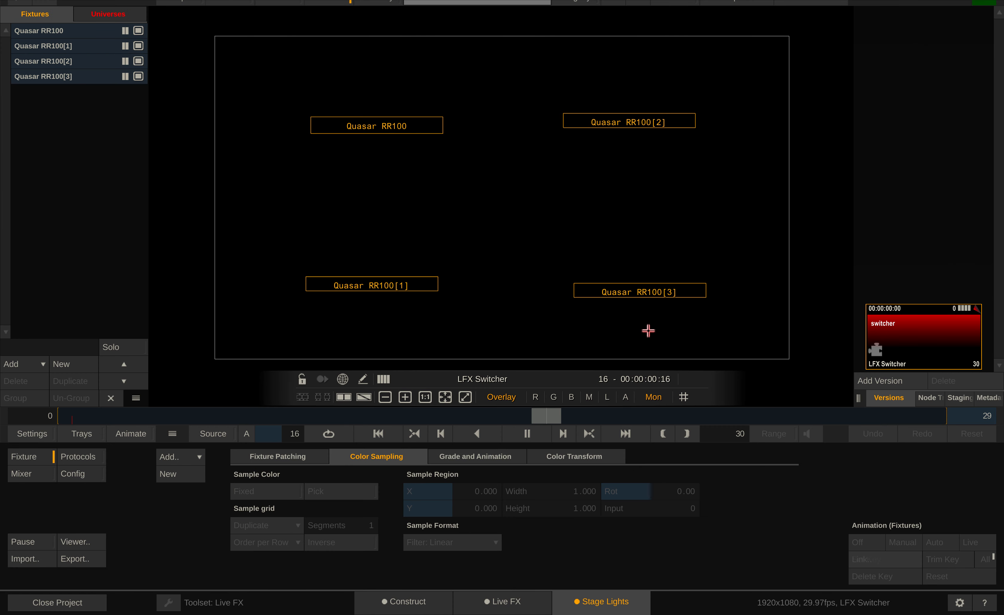
pyautogui.click(527, 433)
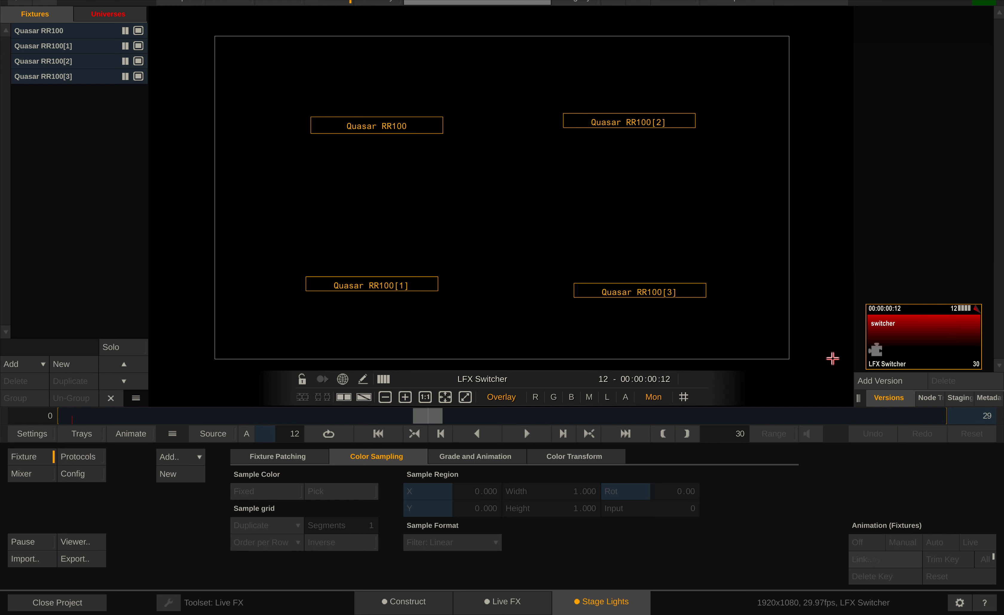
pyautogui.moveTo(859, 398); pyautogui.dragTo(741, 397)
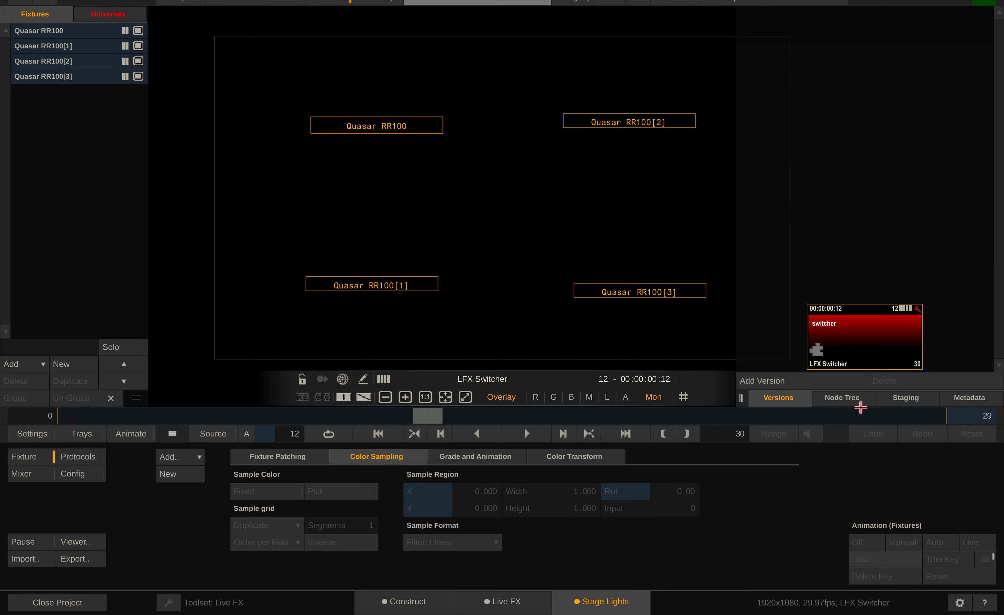
pyautogui.click(832, 407)
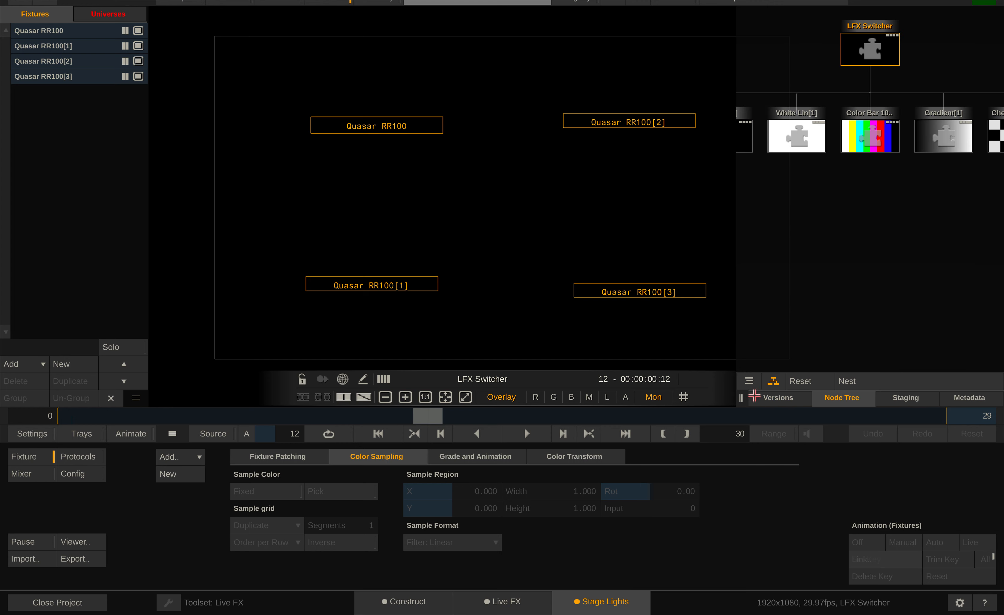
pyautogui.moveTo(743, 401); pyautogui.dragTo(637, 398)
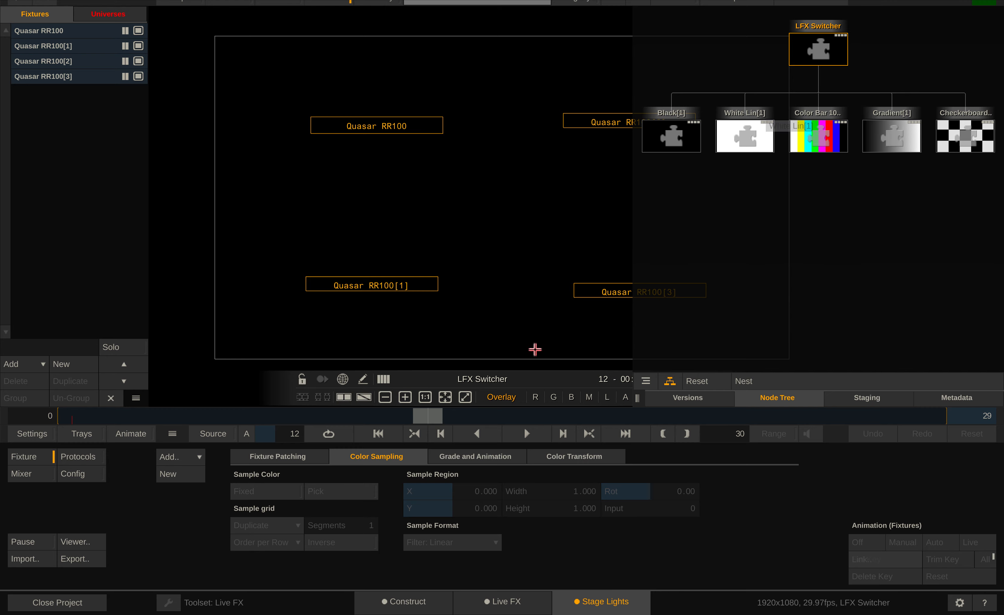
# Go back to the timeline overview, open the Black shot to compare its node tree, pause playback and return to the overview
pyautogui.click(391, 601)
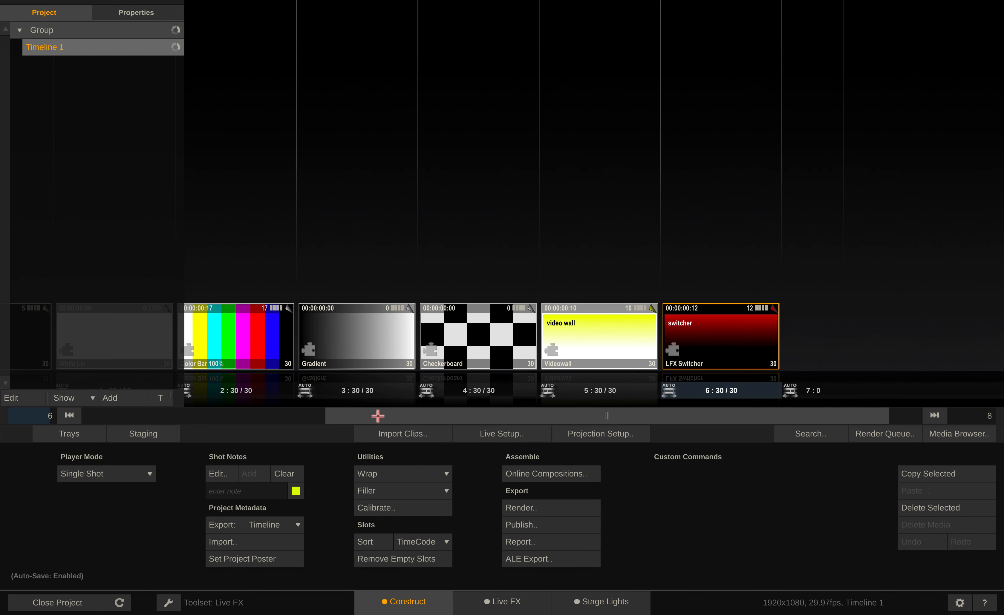
pyautogui.moveTo(377, 415); pyautogui.dragTo(173, 415)
pyautogui.click(219, 351)
pyautogui.click(230, 342)
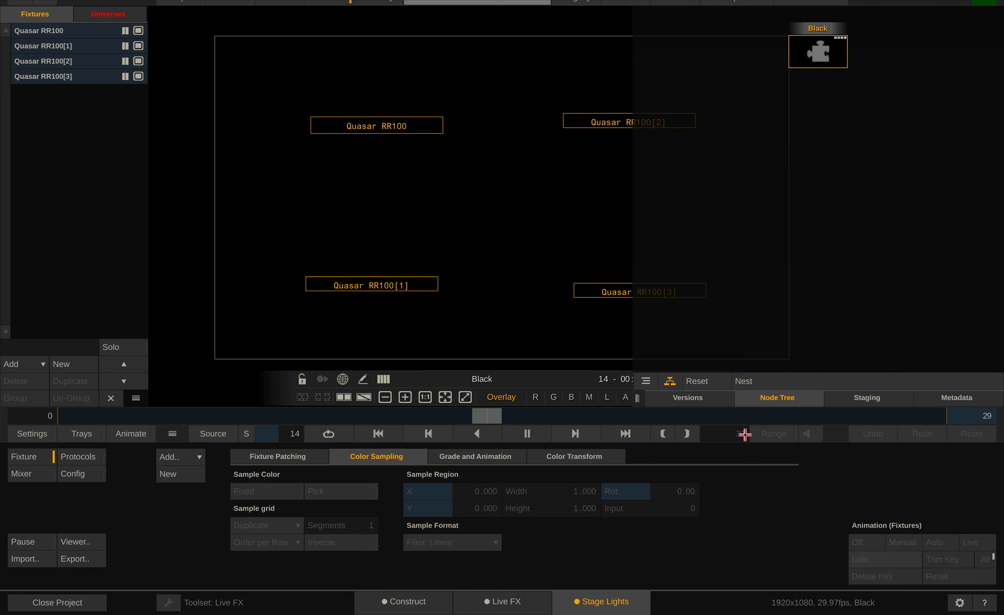
pyautogui.click(526, 433)
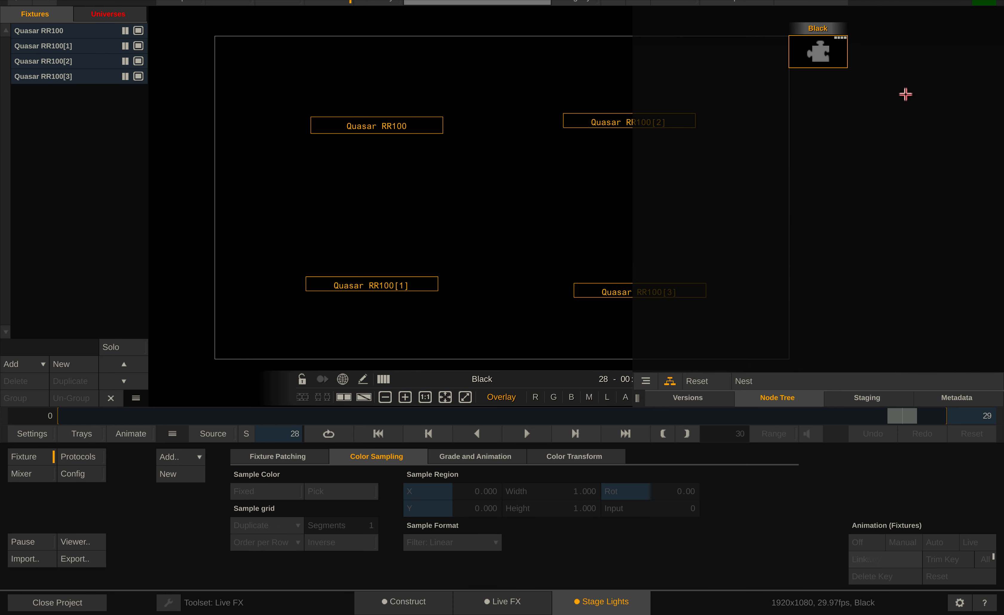
pyautogui.click(415, 613)
# Reopen the LFX Switcher shot in the player with its node tree shown
pyautogui.doubleClick(923, 347)
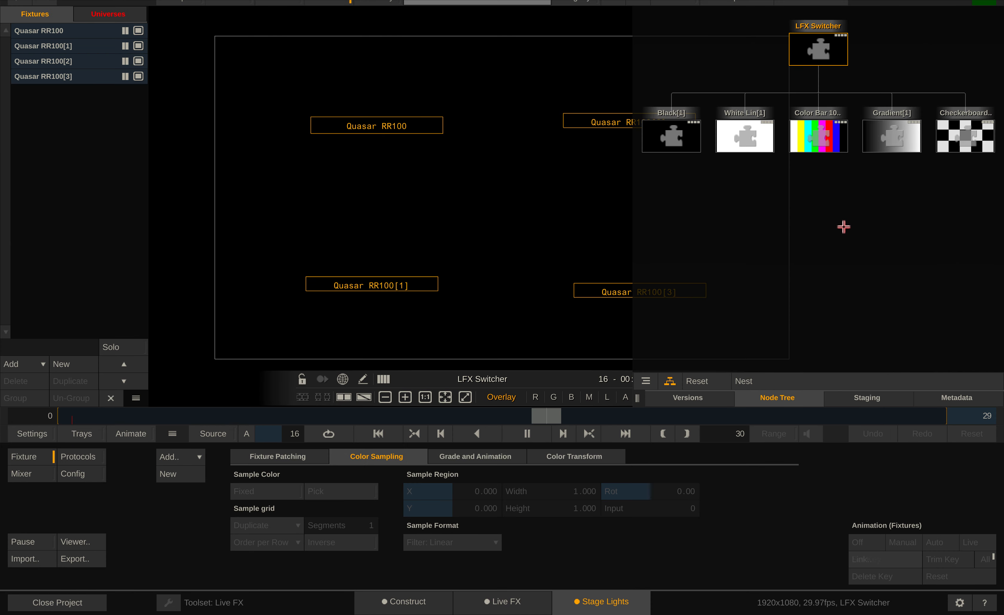
pyautogui.click(998, 229)
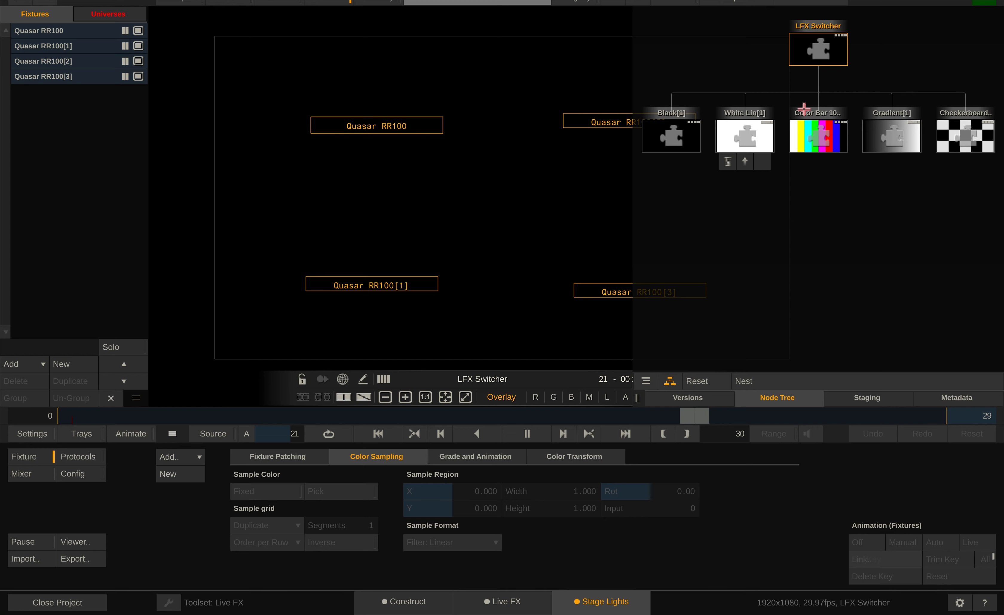
pyautogui.moveTo(812, 57)
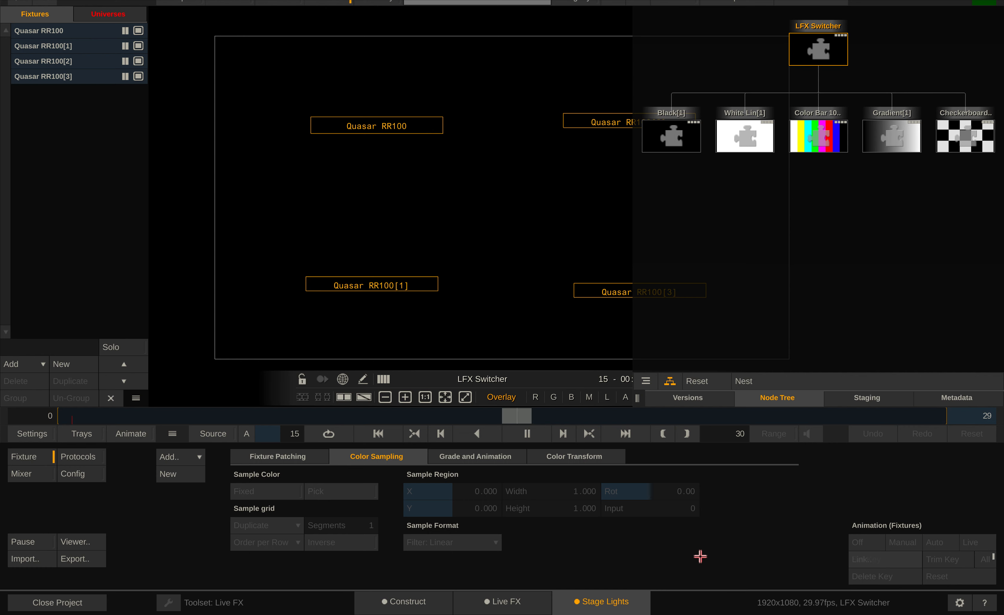
# View each of the switcher's input nodes from Black to Checkerboard, pause playback, recheck Black and return to the LFX Switcher output
pyautogui.click(663, 132)
pyautogui.click(744, 135)
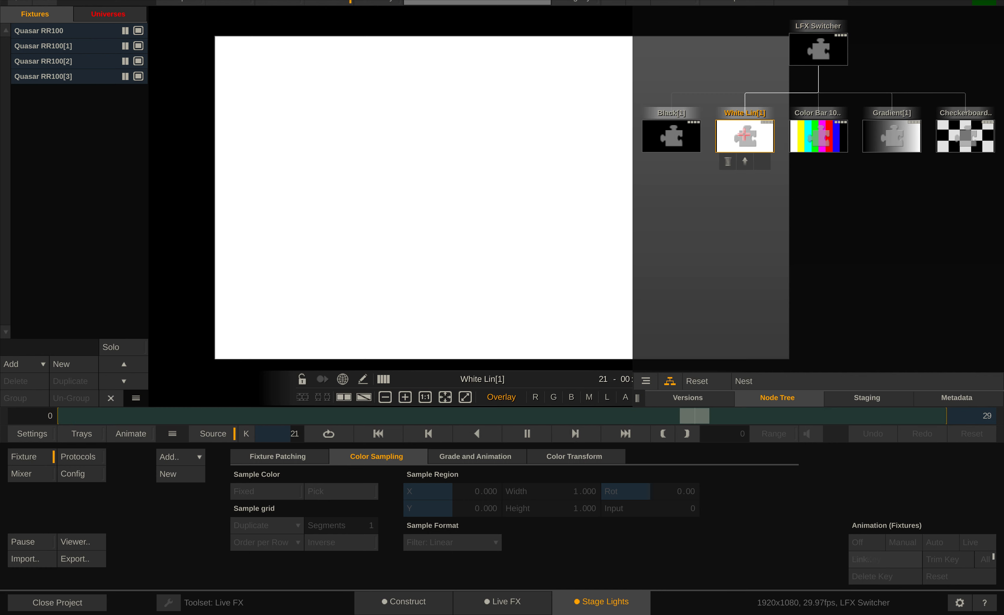
pyautogui.click(810, 134)
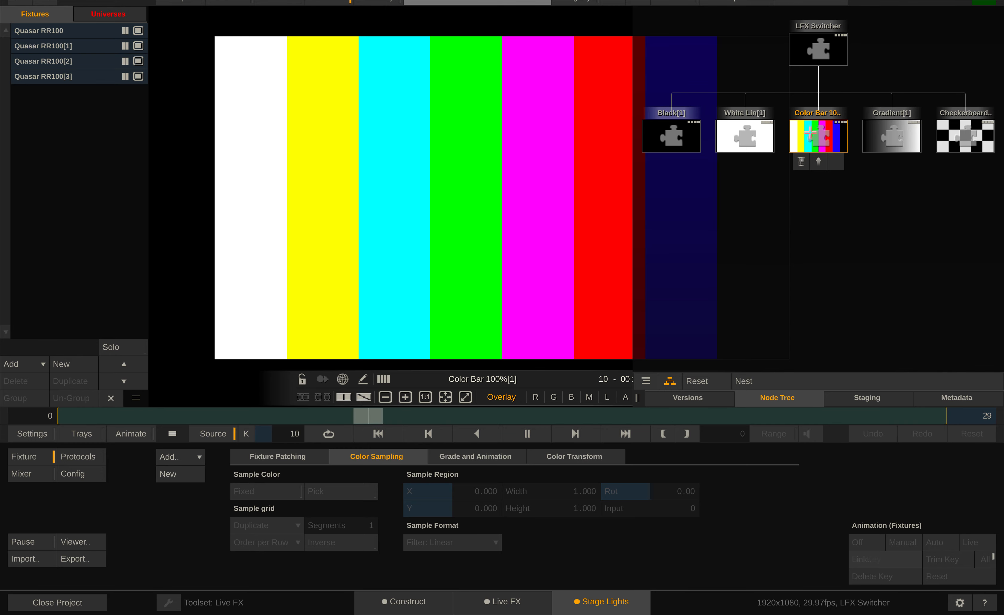
pyautogui.click(890, 136)
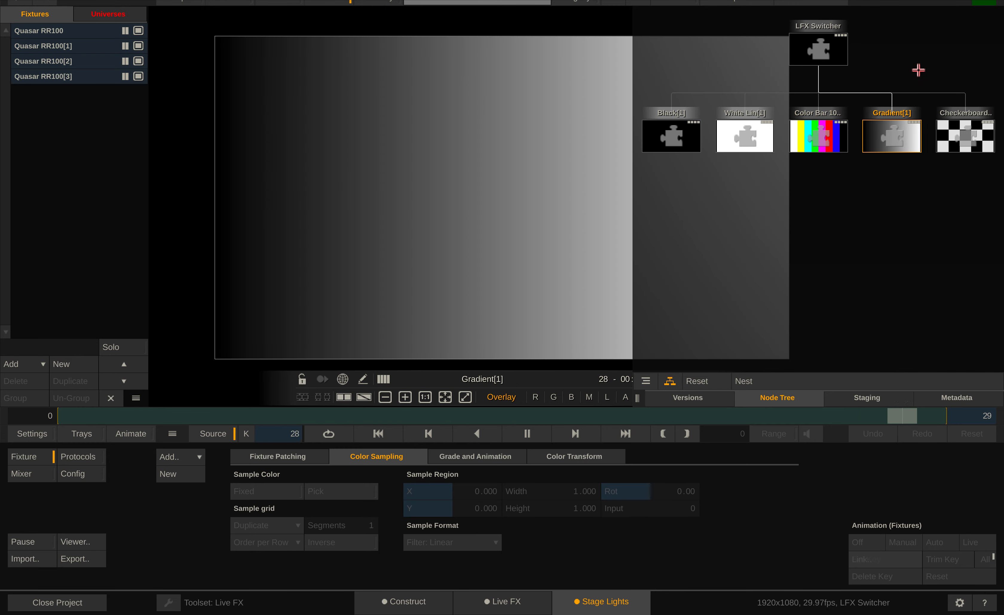
pyautogui.click(951, 143)
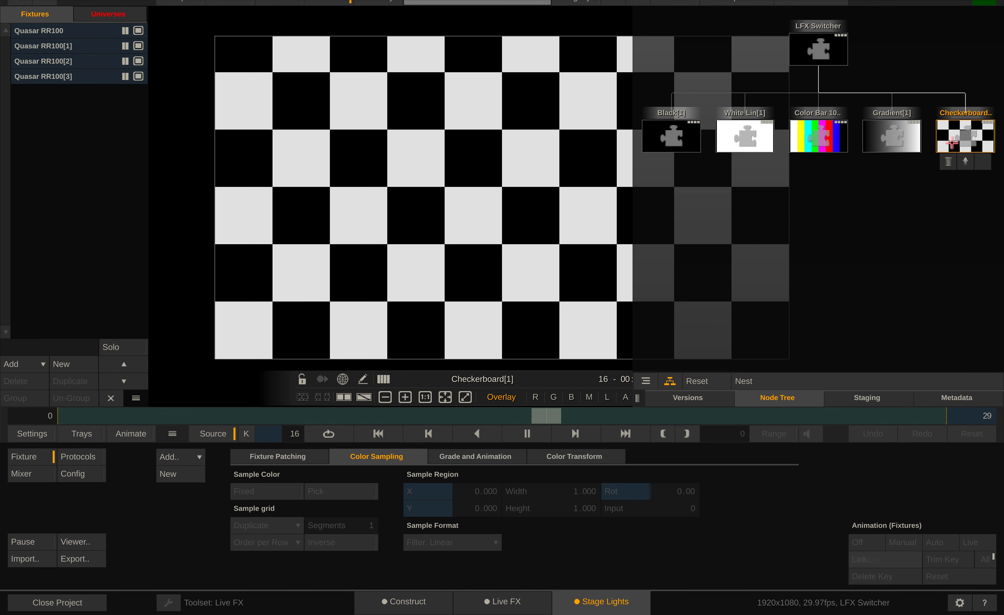
pyautogui.press('space')
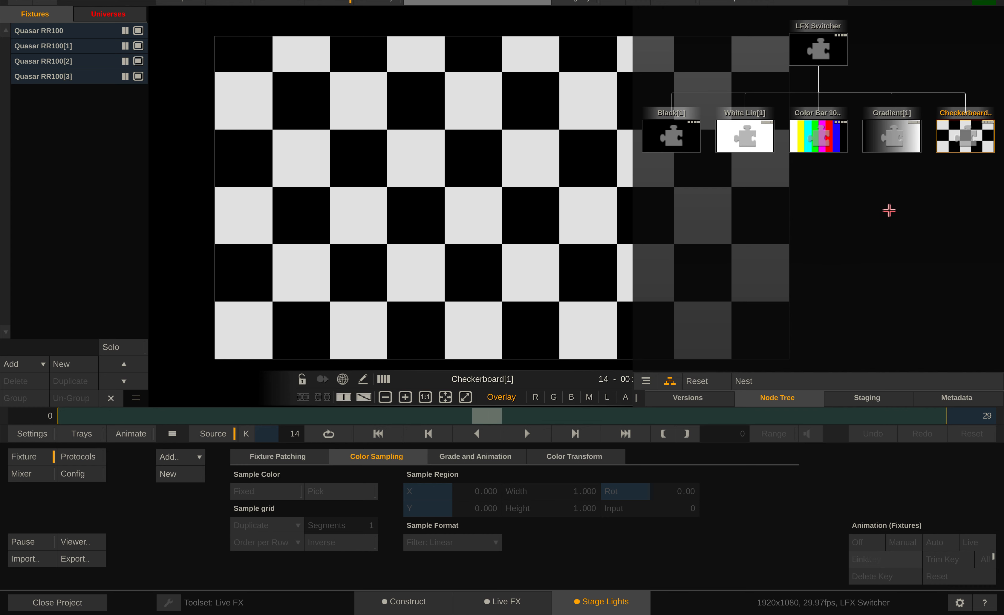
pyautogui.click(820, 40)
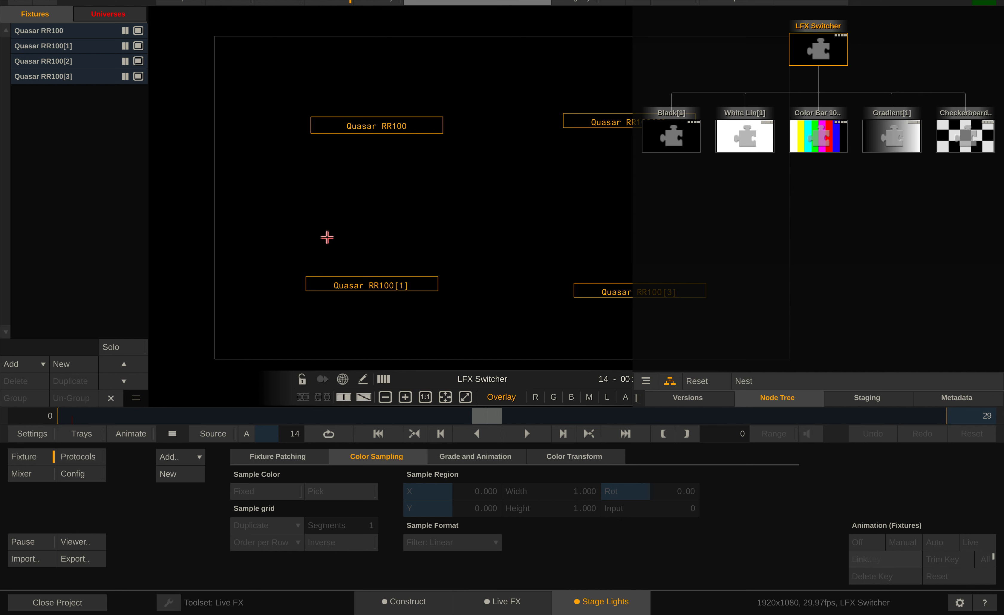
pyautogui.click(678, 136)
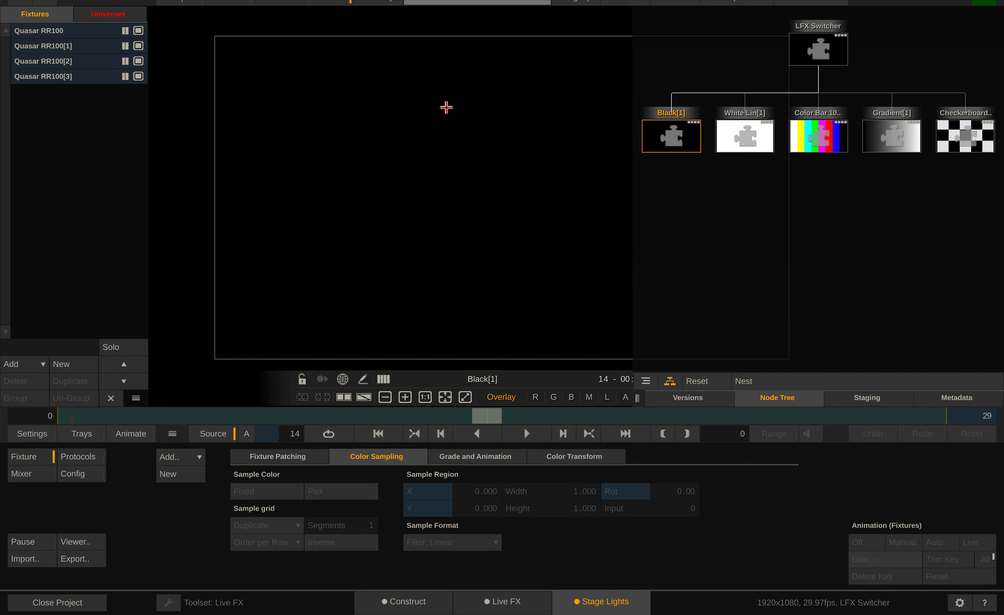
pyautogui.click(824, 51)
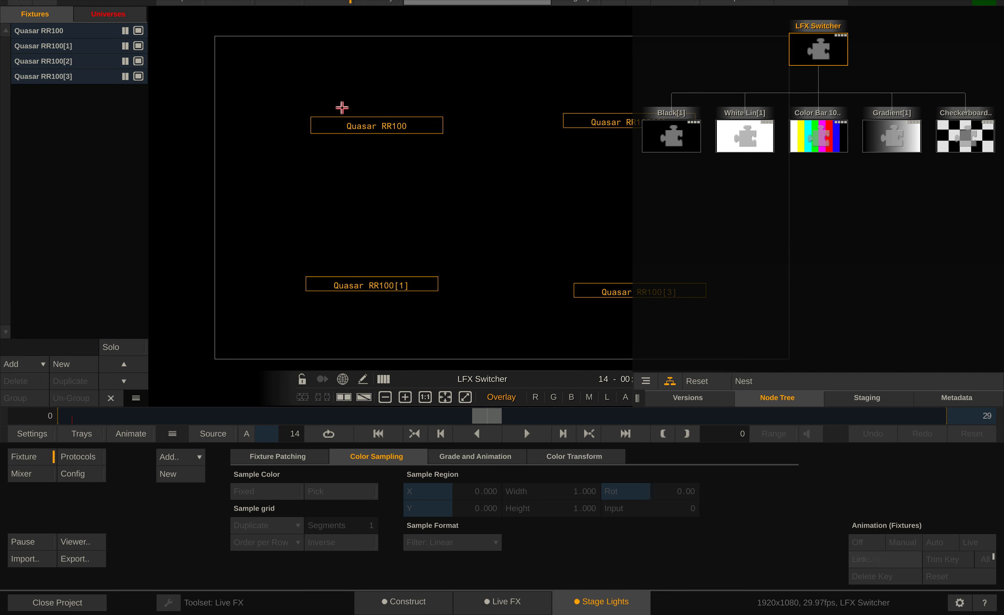
# Select the Quasar RR100 fixture, set its sample region input to 1, check the Black node and return to the LFX Switcher output
pyautogui.click(349, 121)
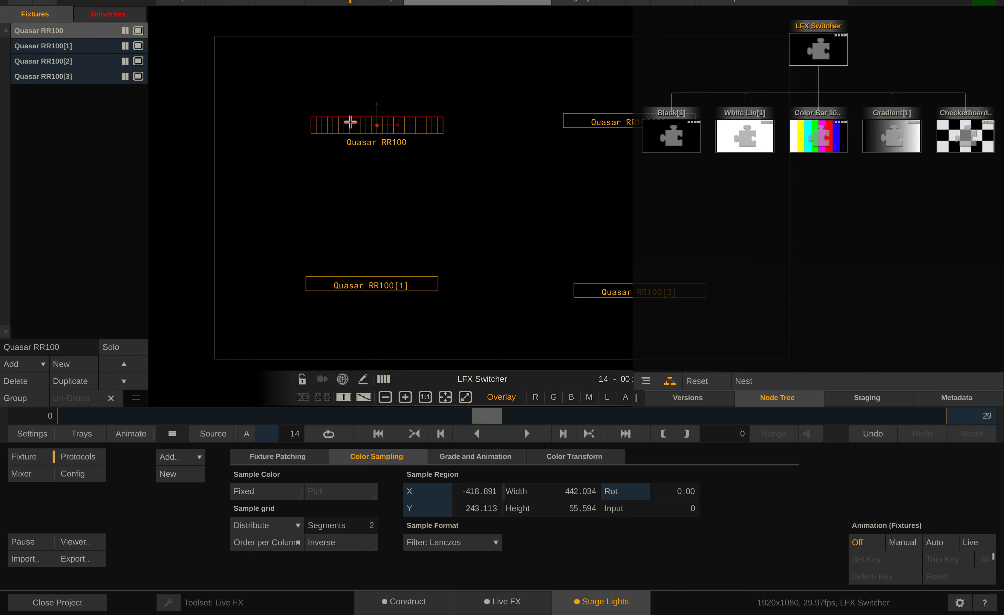
pyautogui.click(665, 517)
pyautogui.click(665, 516)
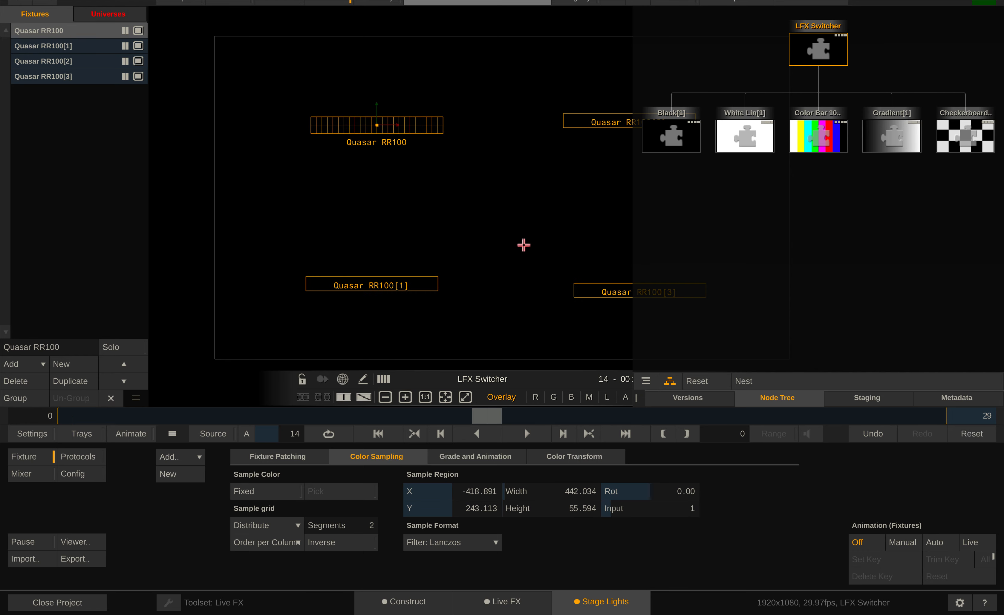
pyautogui.click(671, 142)
pyautogui.click(803, 62)
# Set the Quasar RR100 sample input to 2, check the White Lin node and return to the LFX Switcher output
pyautogui.click(630, 509)
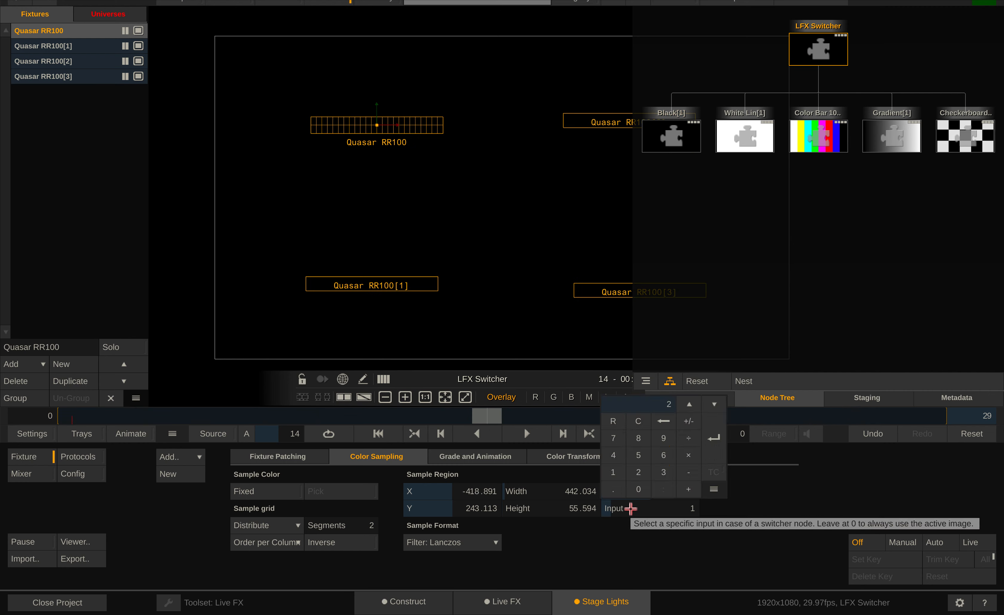
pyautogui.write('2')
pyautogui.press('Return')
pyautogui.click(740, 134)
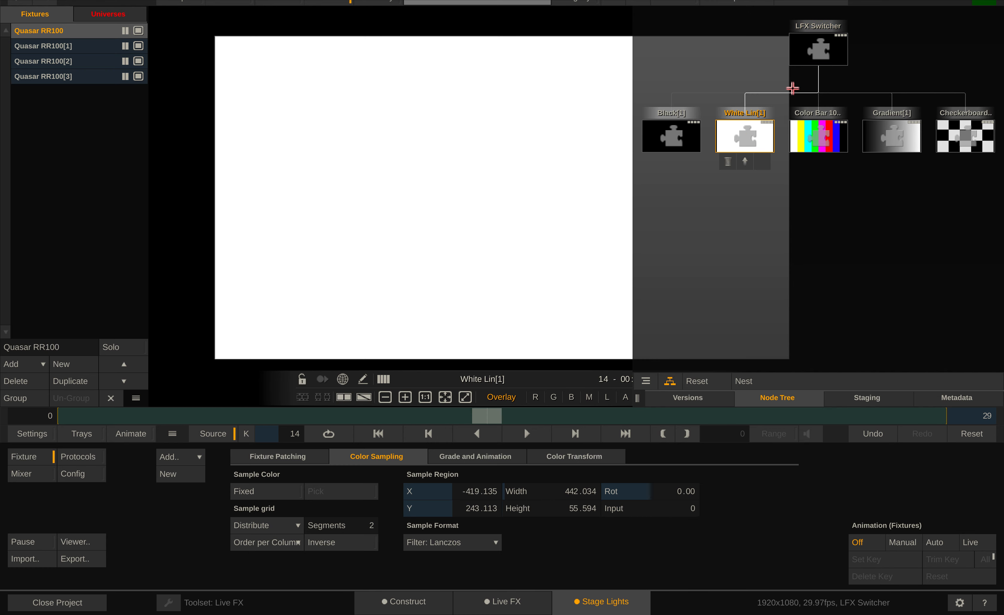
pyautogui.click(819, 51)
# Set the Quasar RR100 sample input to 3 and move its sample region to about X -428, Y 287
pyautogui.click(619, 510)
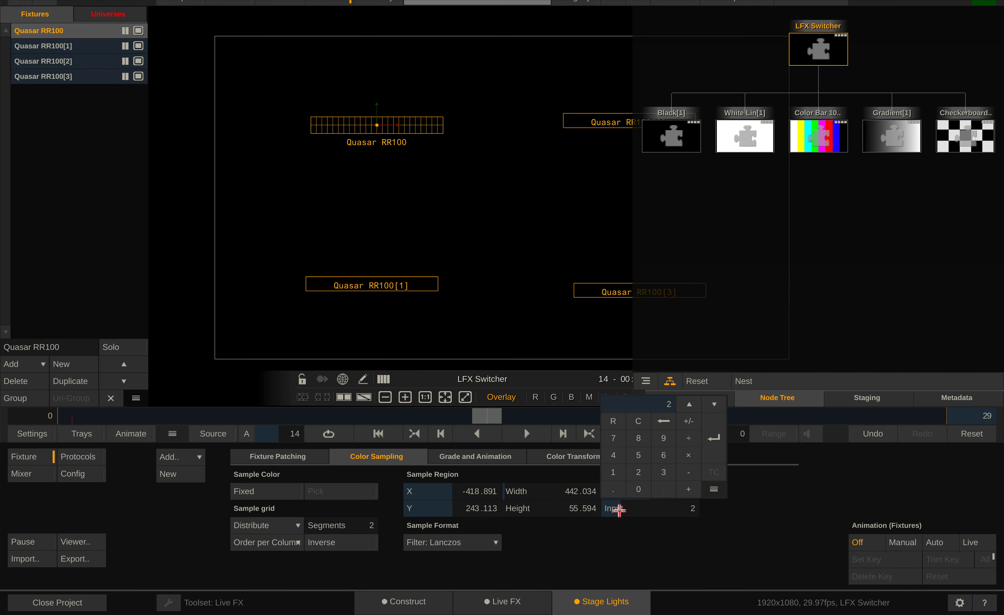
pyautogui.write('3')
pyautogui.click(705, 440)
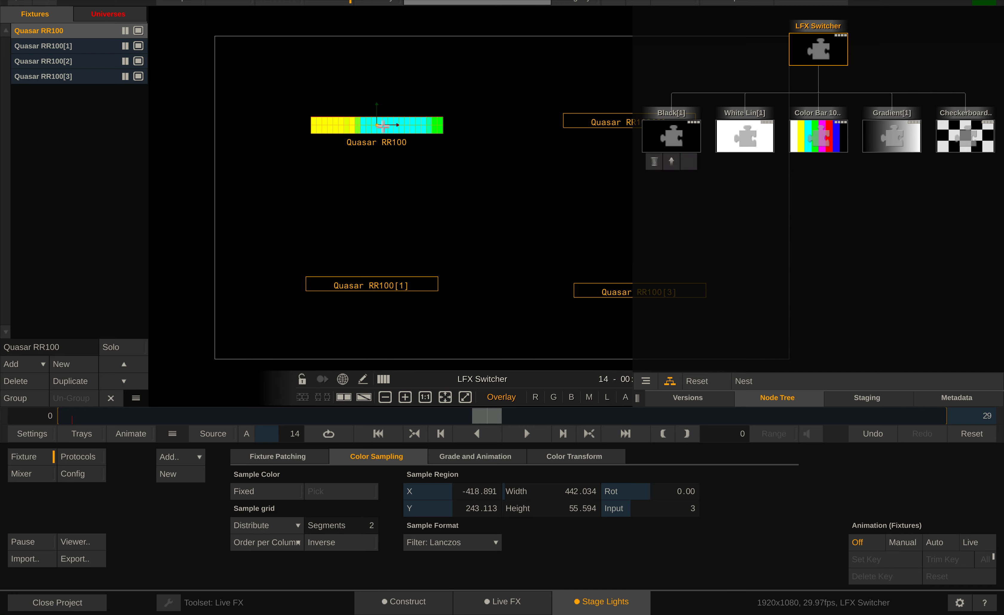
pyautogui.moveTo(383, 126); pyautogui.dragTo(403, 97)
# Set the Quasar RR100 sample input to 0, move its region to about X -422, Y 258 and deselect the fixture
pyautogui.click(650, 508)
pyautogui.write('1')
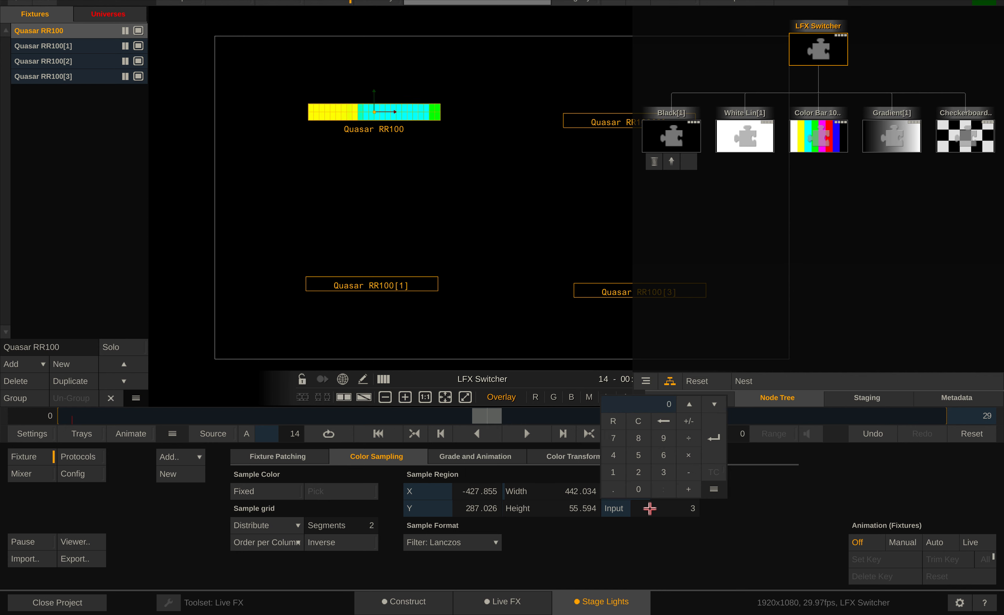
pyautogui.press('Return')
pyautogui.moveTo(420, 112); pyautogui.dragTo(427, 134)
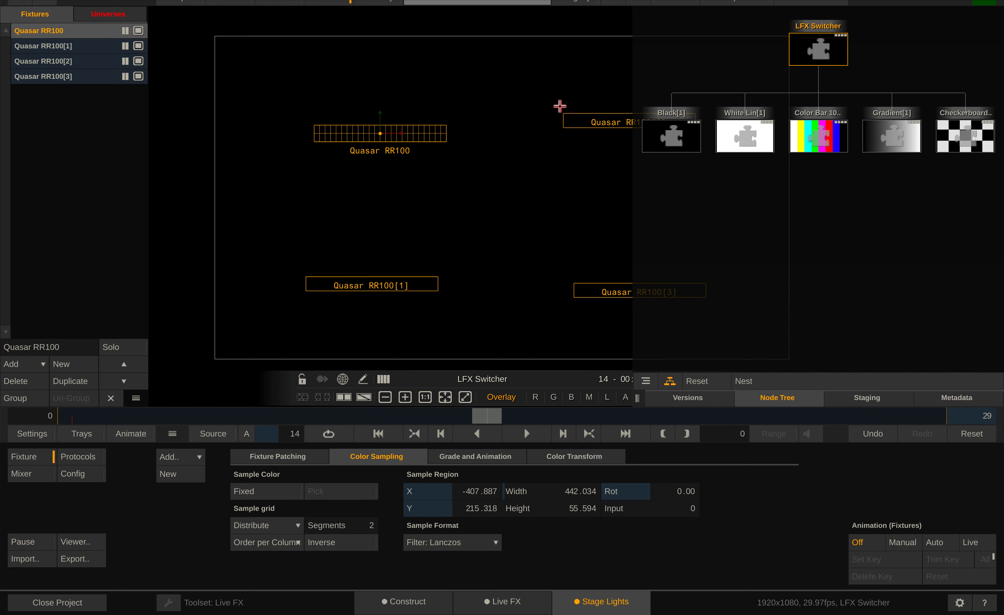
pyautogui.moveTo(426, 134); pyautogui.dragTo(422, 120)
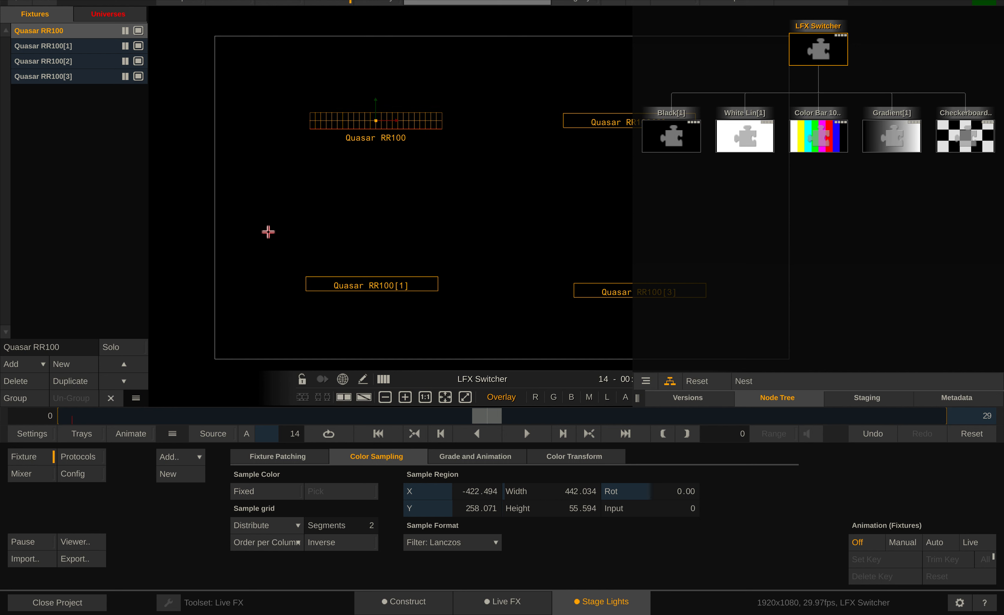
pyautogui.click(523, 210)
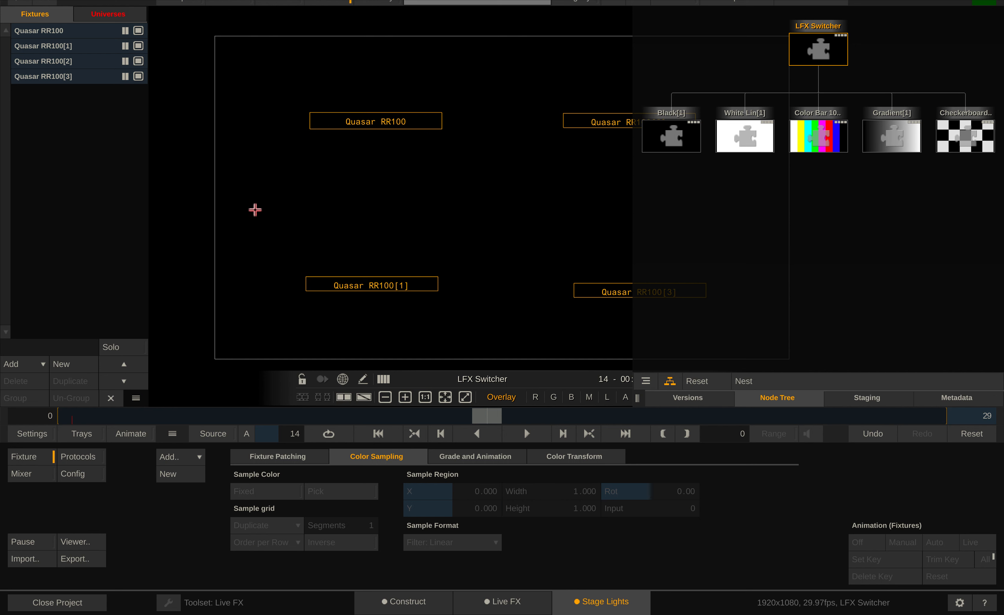
# Open the Channel Controller for the LFX Switcher and switch its active channel to Input 2, then to Input 3
pyautogui.moveTo(637, 398); pyautogui.dragTo(834, 399)
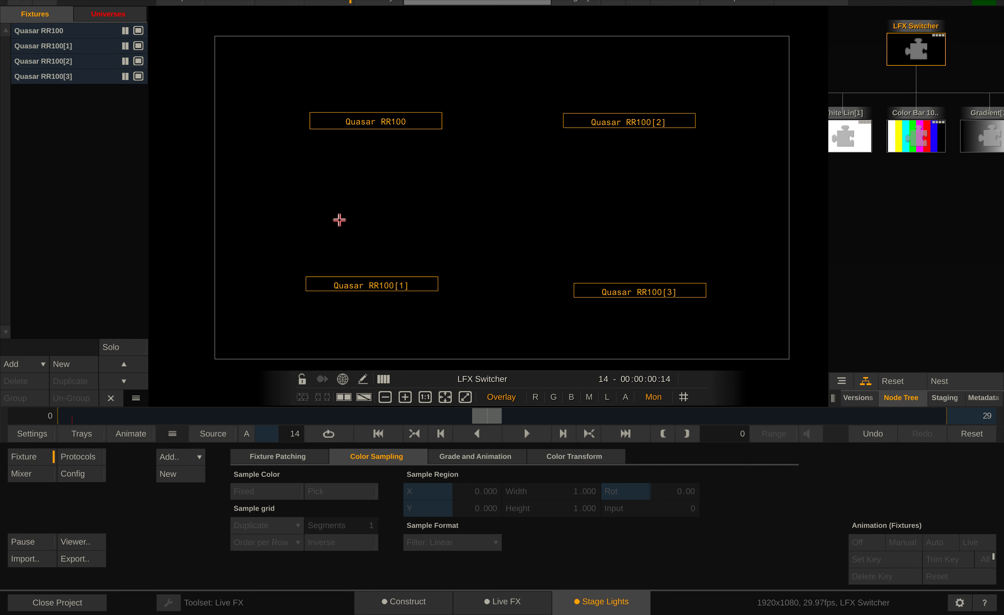
pyautogui.rightClick(291, 179)
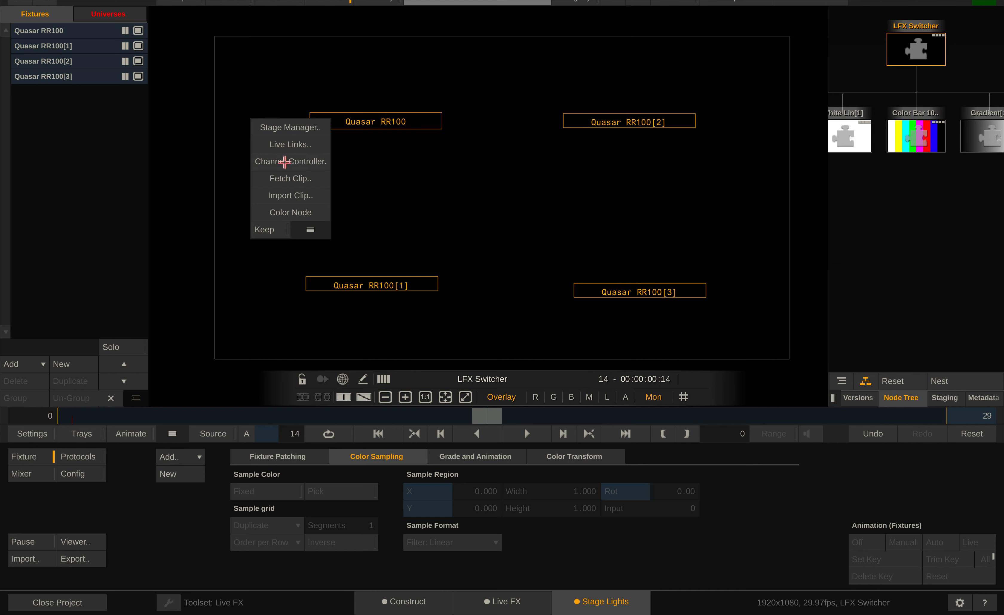
pyautogui.click(285, 162)
pyautogui.moveTo(272, 51); pyautogui.dragTo(214, 61)
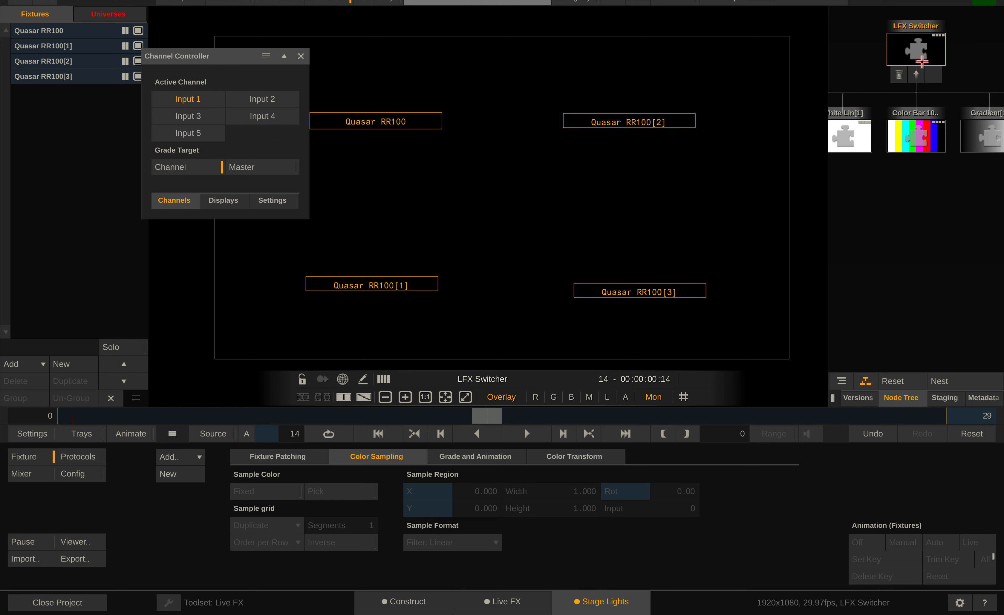
pyautogui.click(255, 98)
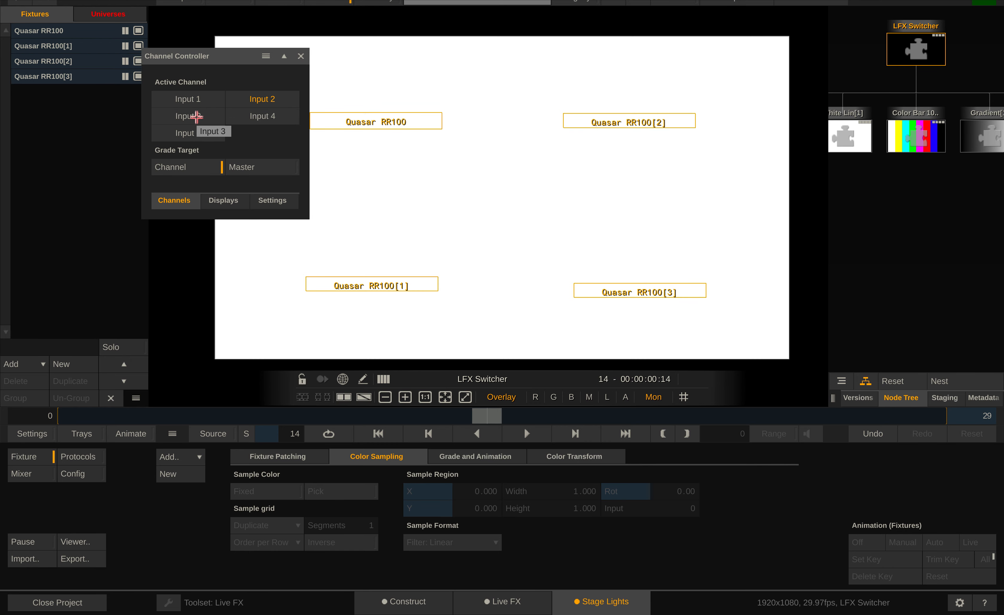
pyautogui.click(197, 117)
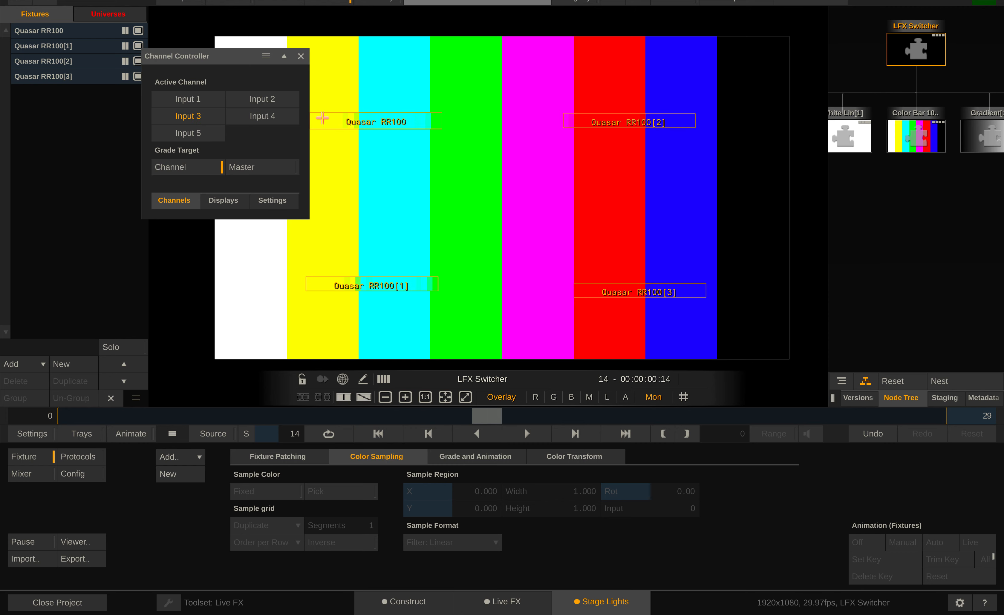
# Switch the LFX Switcher's active channel to Input 4, then Input 5, and select the Quasar RR100[1] fixture
pyautogui.click(266, 117)
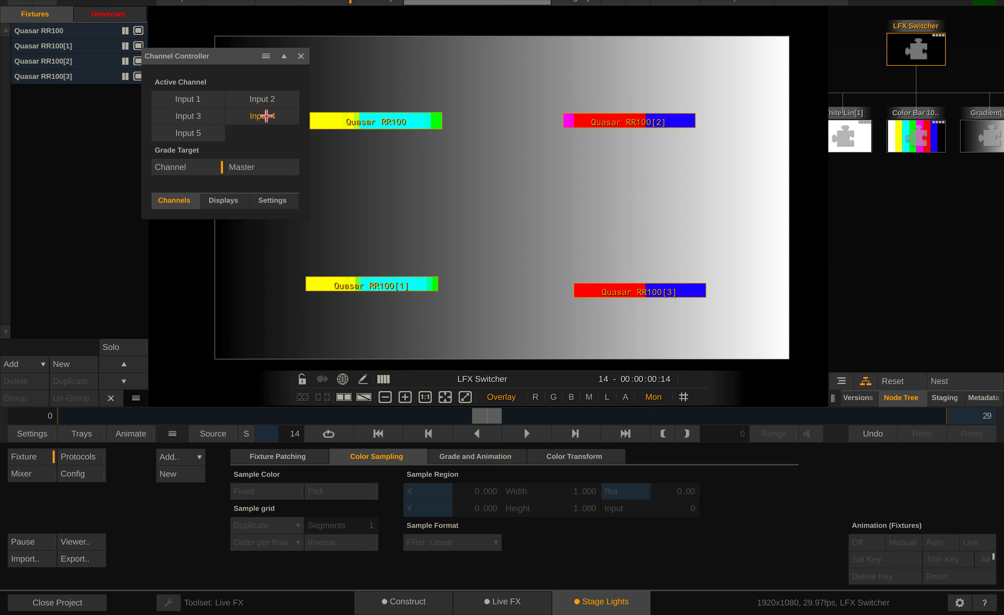
pyautogui.click(185, 135)
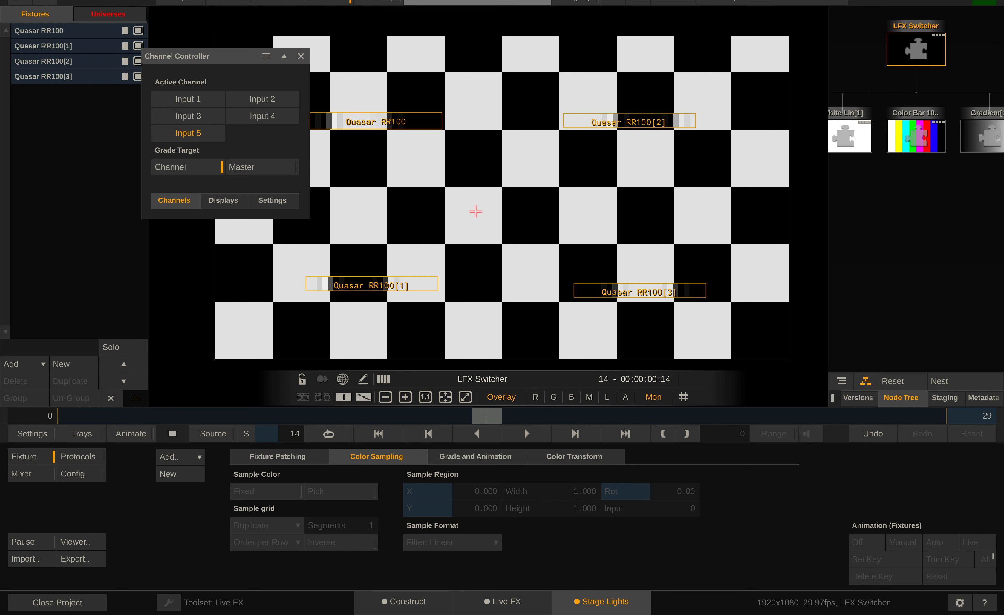
pyautogui.click(403, 287)
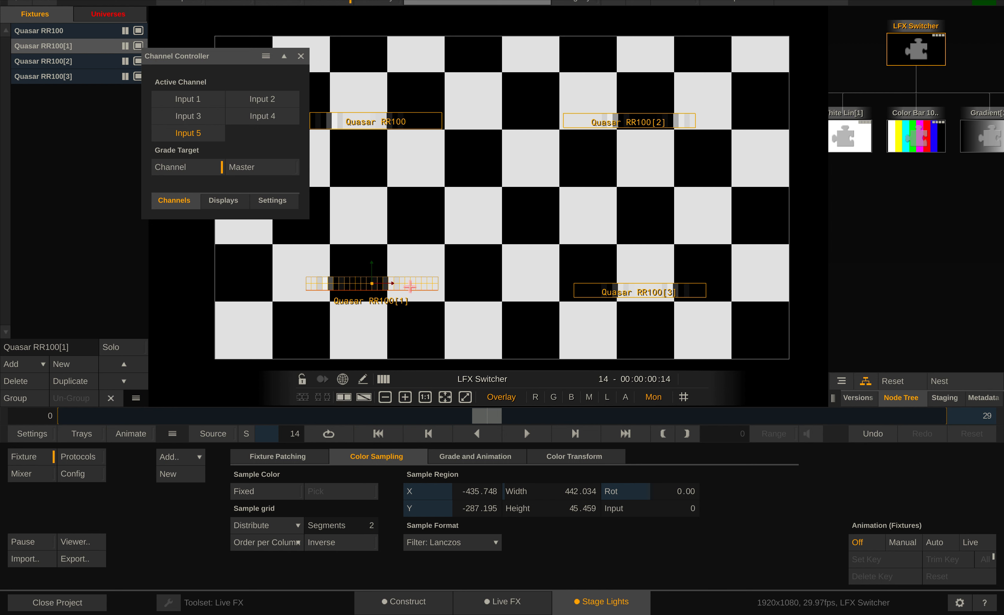
# Alternate the LFX Switcher's active channel between Input 1 and Input 2, ending on Input 1
pyautogui.click(176, 102)
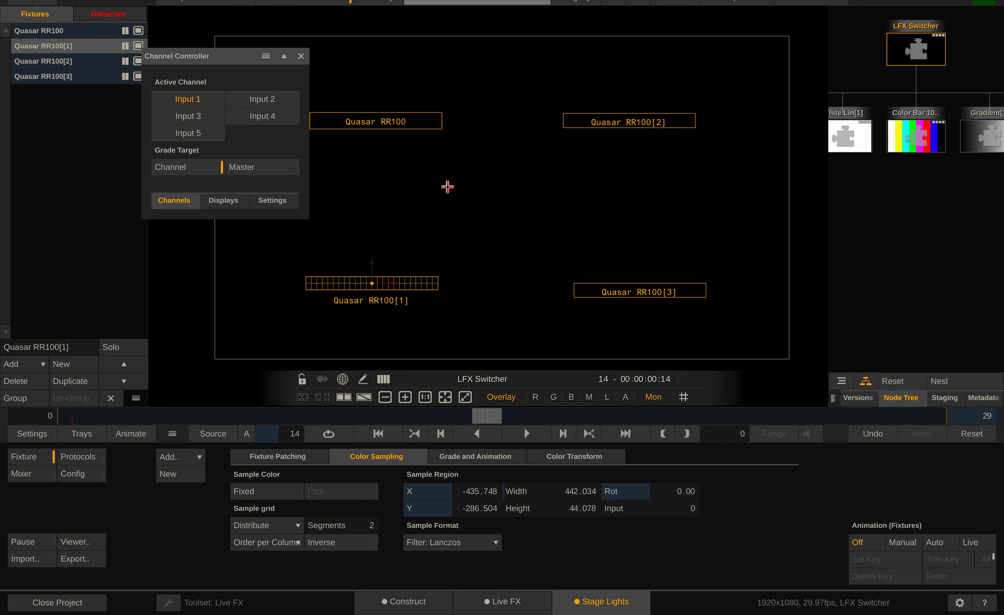
pyautogui.click(283, 92)
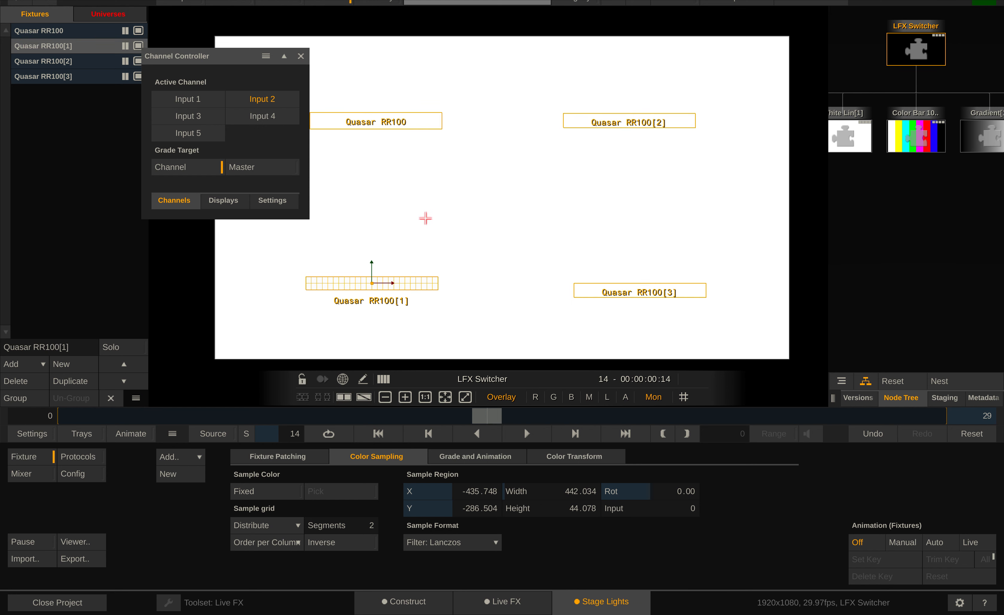
pyautogui.click(178, 99)
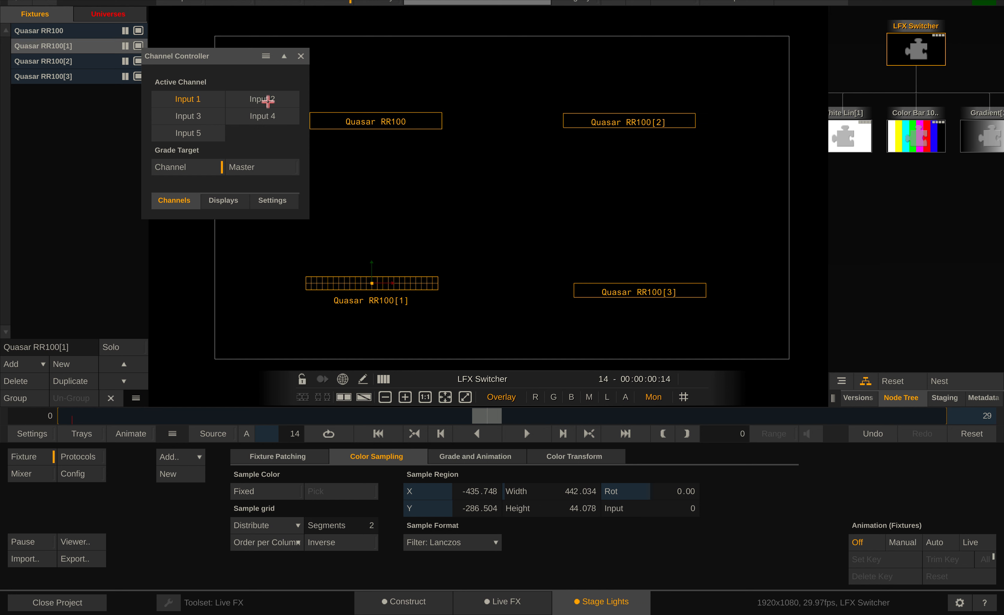
pyautogui.click(267, 99)
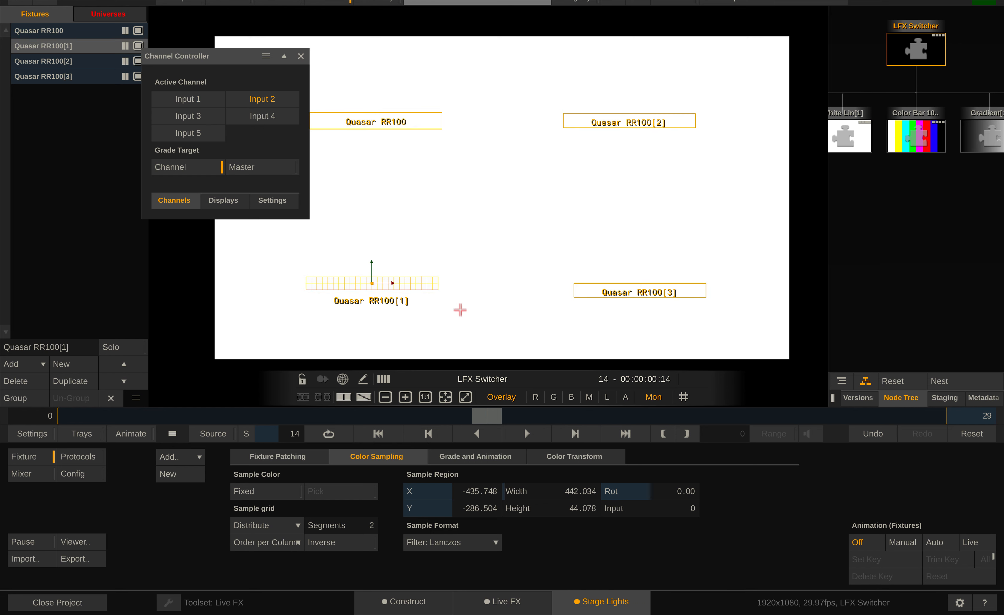
pyautogui.click(186, 98)
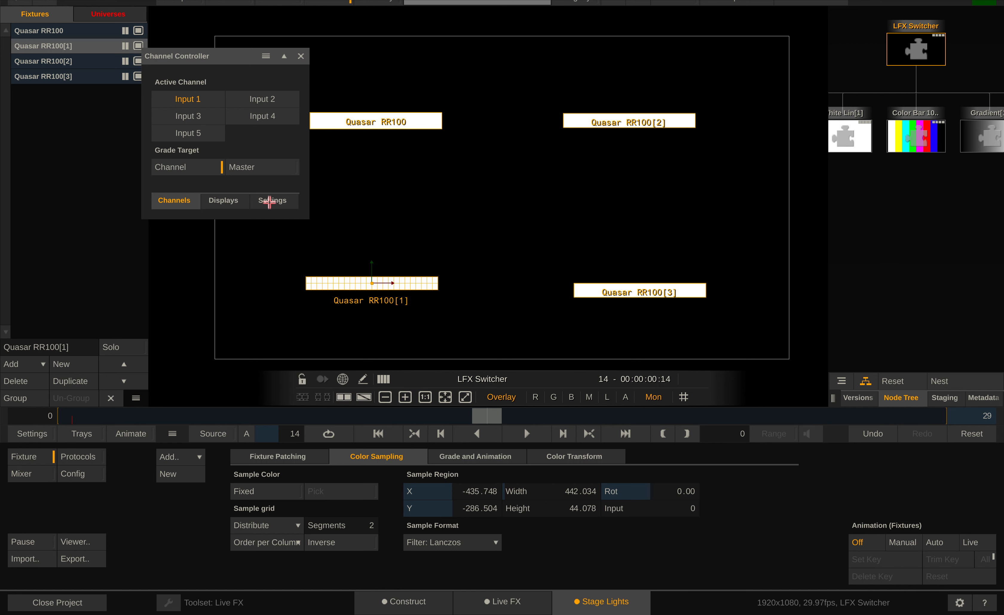
# Set the switcher's transition to Dissolve and switch the active channel to Input 2
pyautogui.click(269, 202)
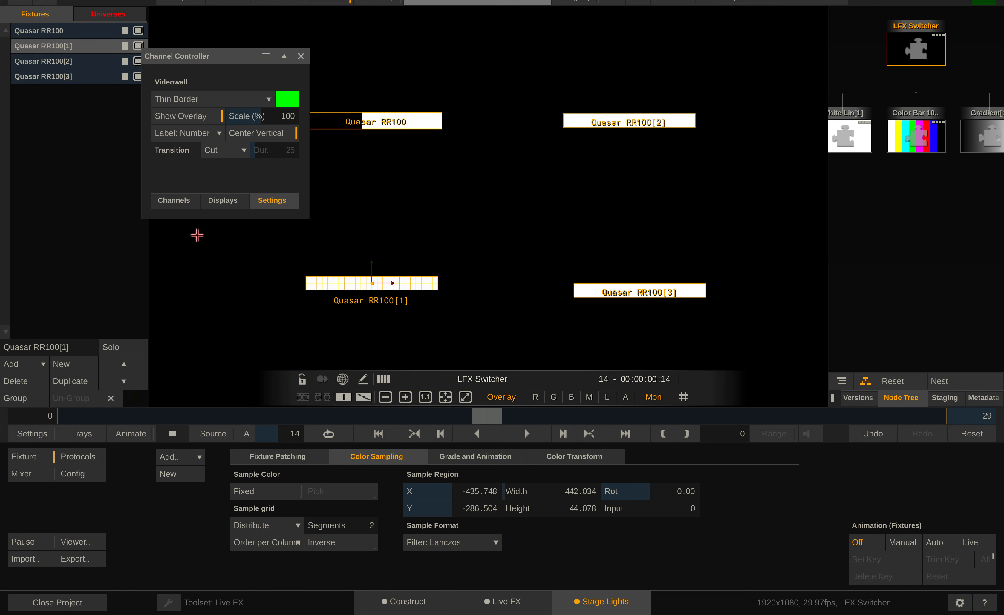
pyautogui.click(212, 150)
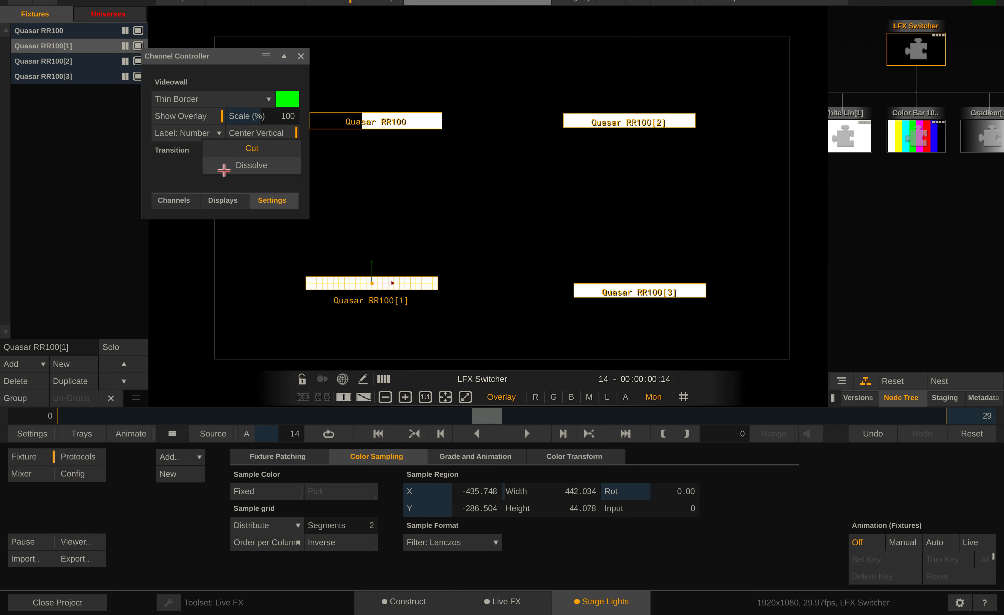
pyautogui.click(244, 163)
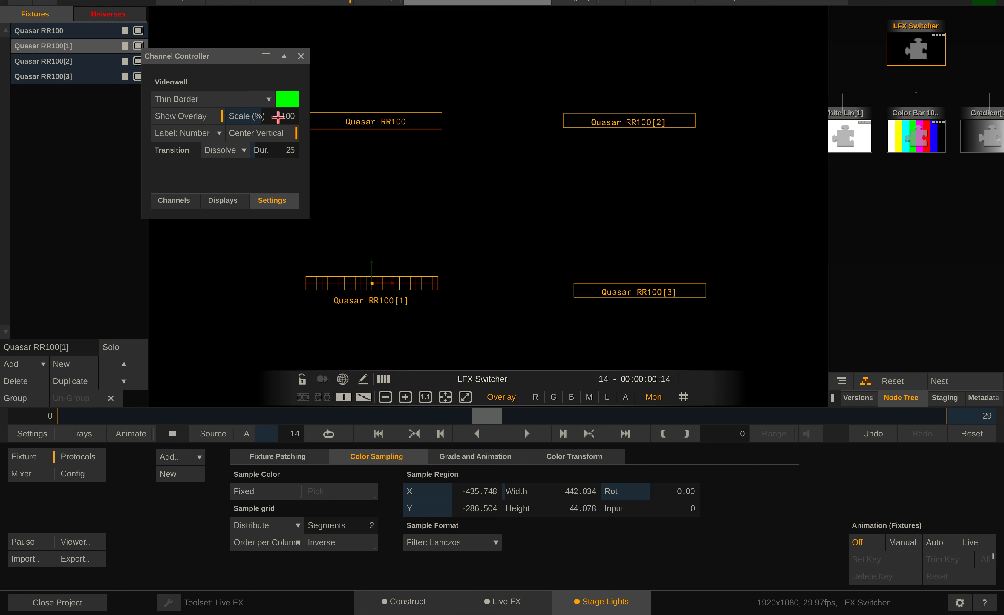
pyautogui.click(173, 202)
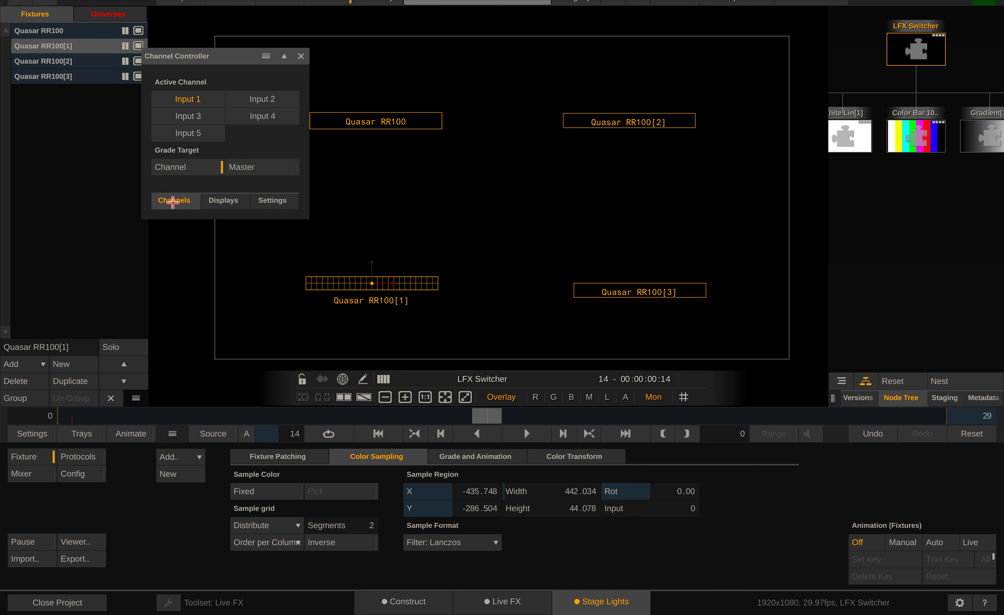
pyautogui.click(246, 105)
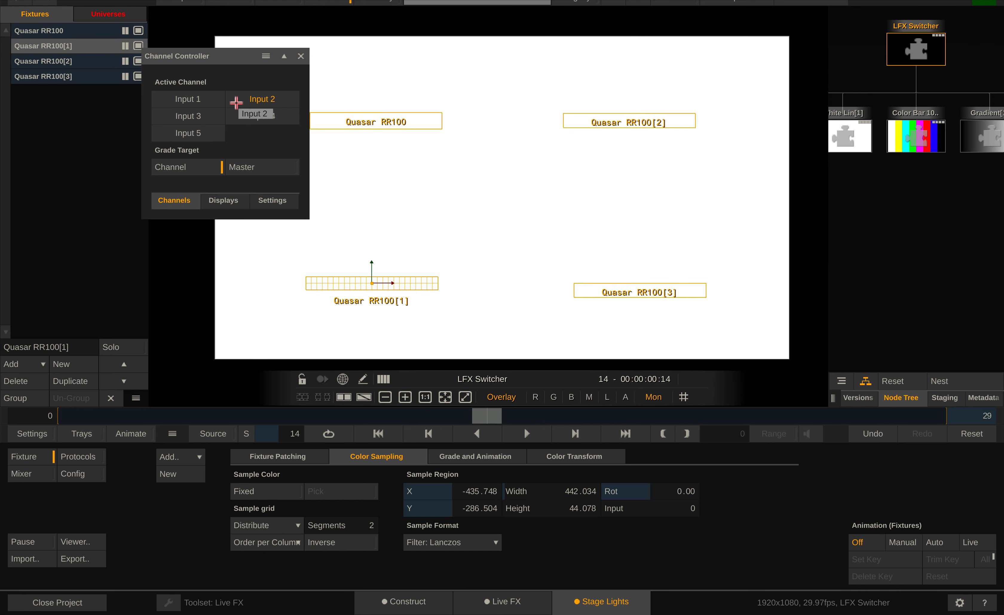
# Check the transition settings and test the dissolve by switching the active channel to Input 3, Input 4 and Input 5
pyautogui.click(266, 208)
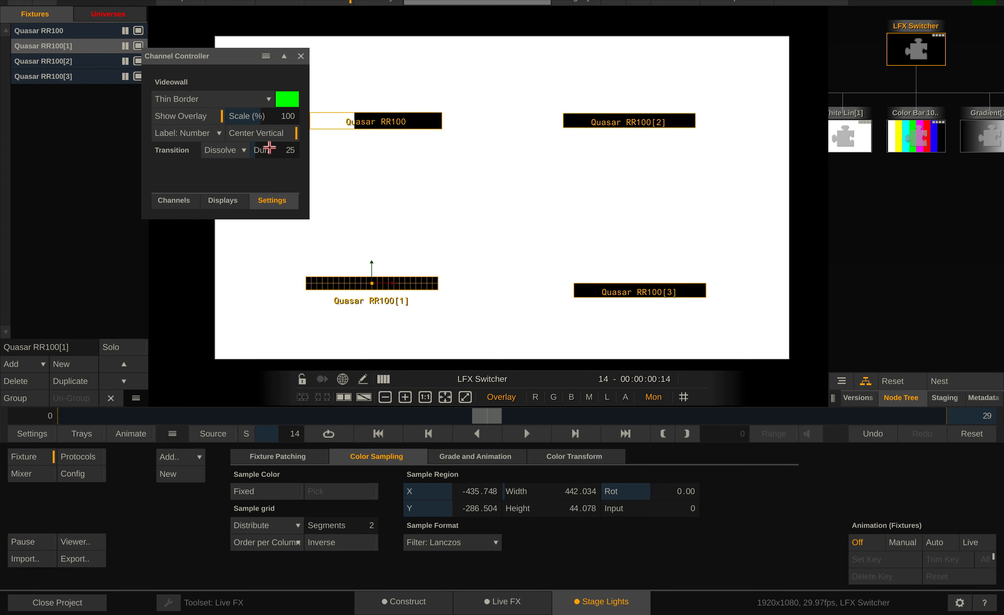
pyautogui.click(179, 200)
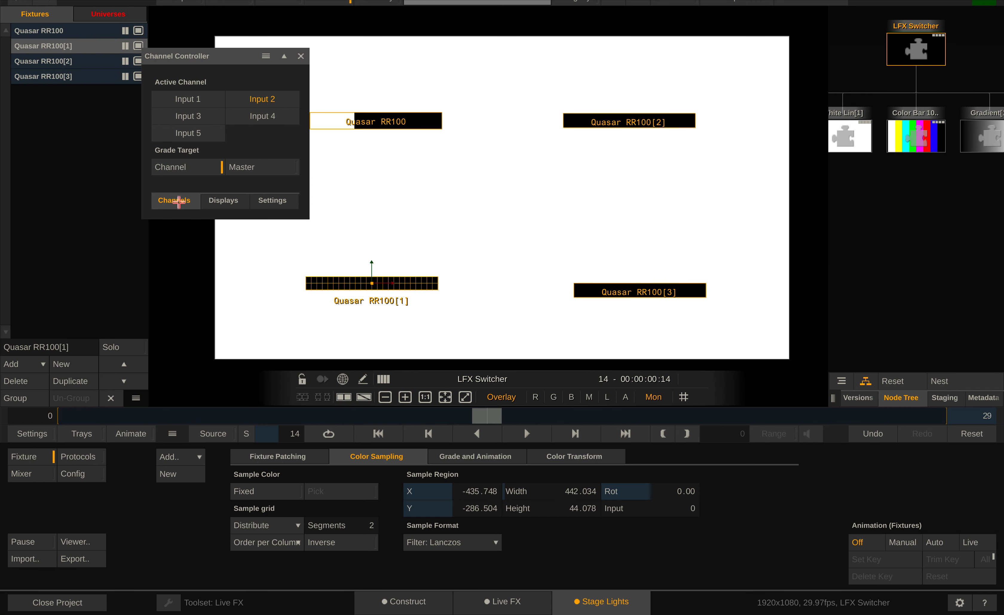
pyautogui.click(203, 116)
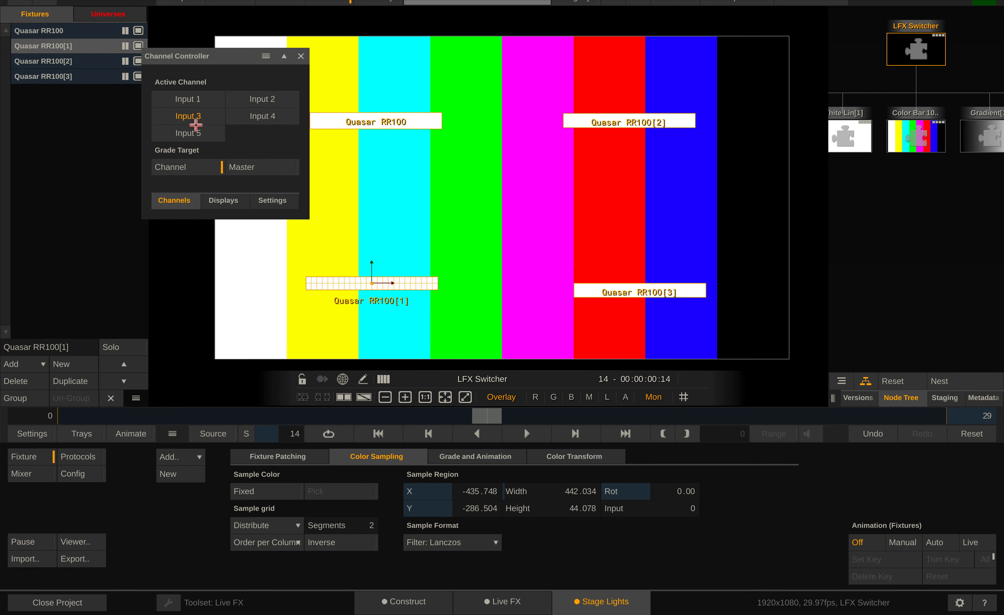
pyautogui.click(242, 119)
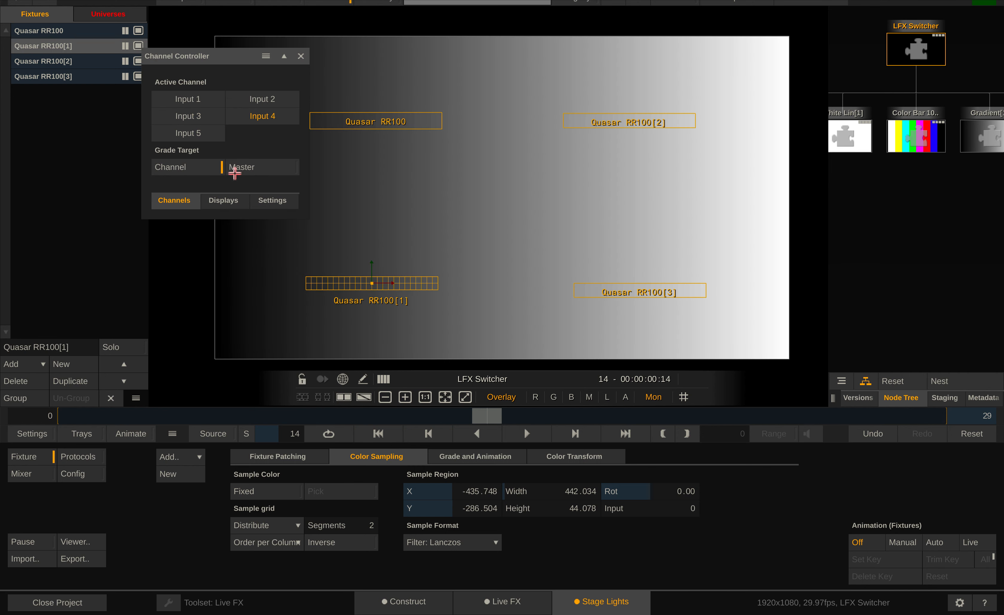
pyautogui.click(265, 197)
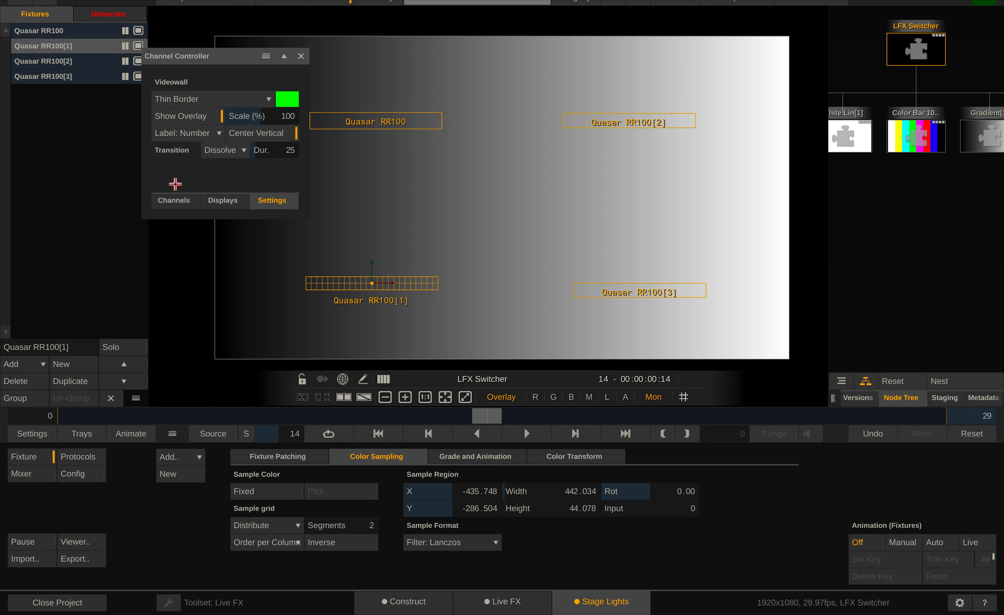
pyautogui.click(188, 200)
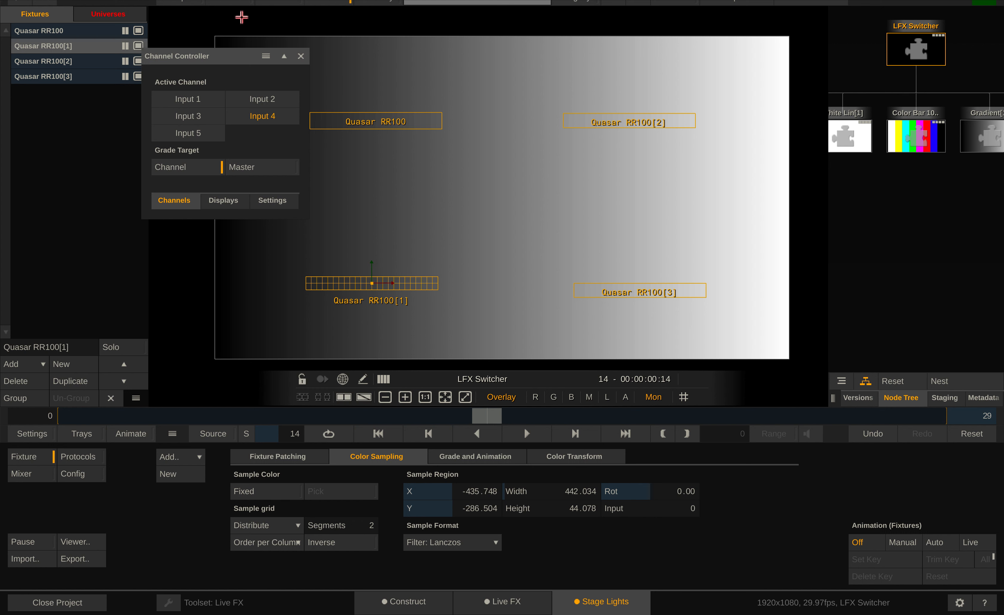
pyautogui.moveTo(220, 61); pyautogui.dragTo(198, 24)
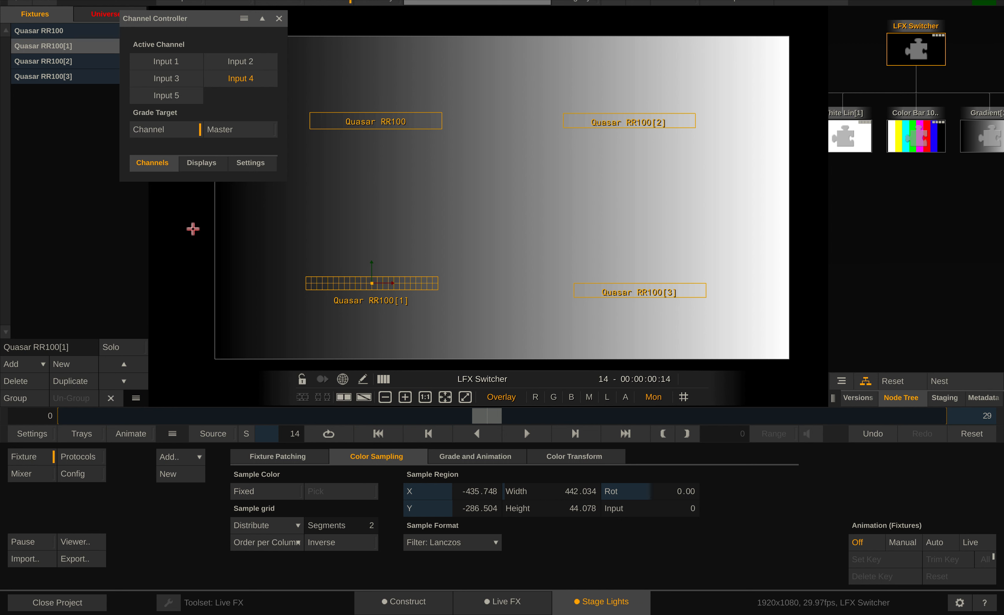
pyautogui.click(169, 96)
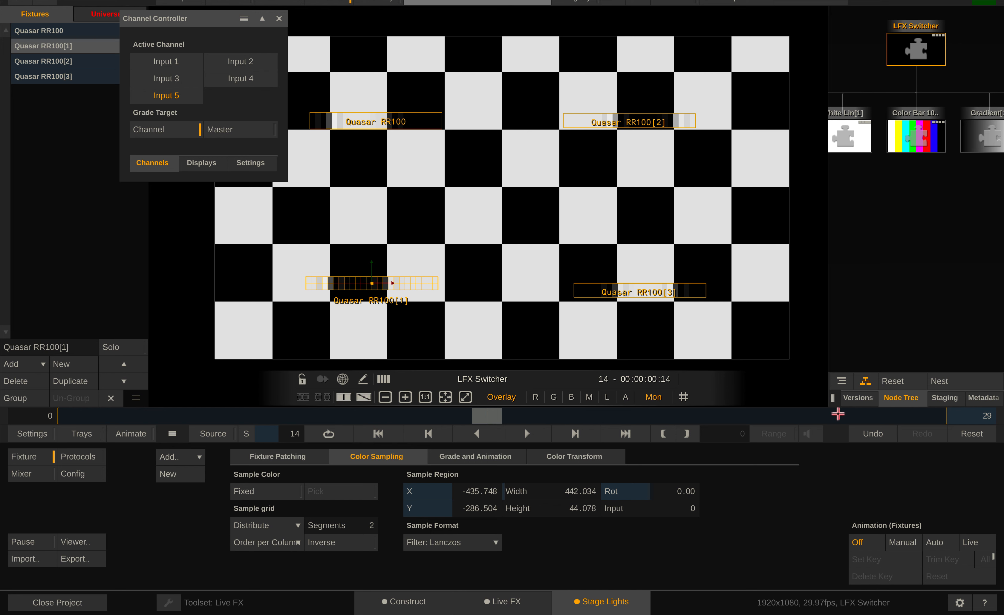
# Show the versions of the LFX Switcher shot and switch its active channel to Input 1
pyautogui.moveTo(833, 405); pyautogui.dragTo(847, 406)
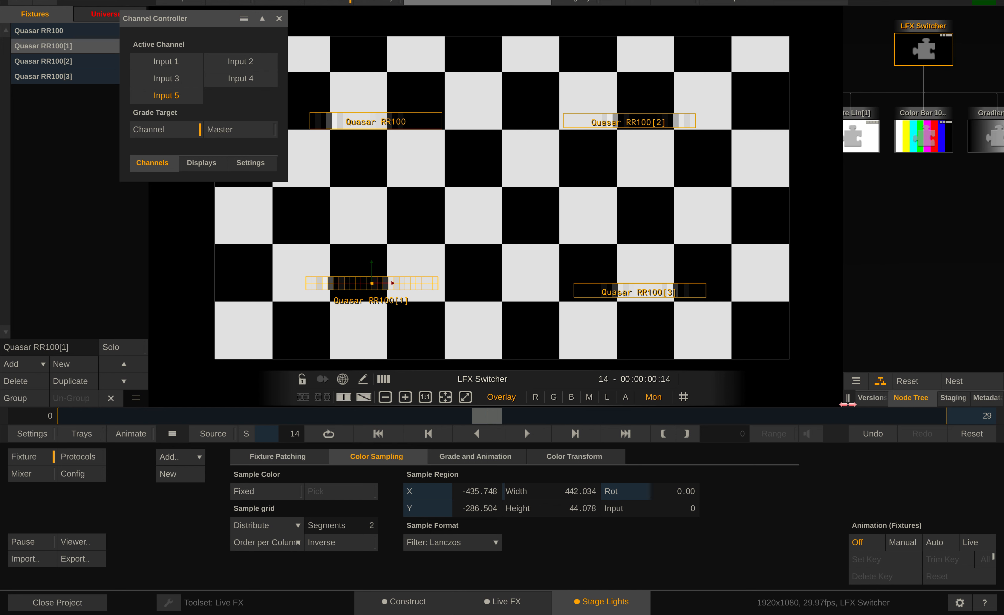
pyautogui.click(866, 397)
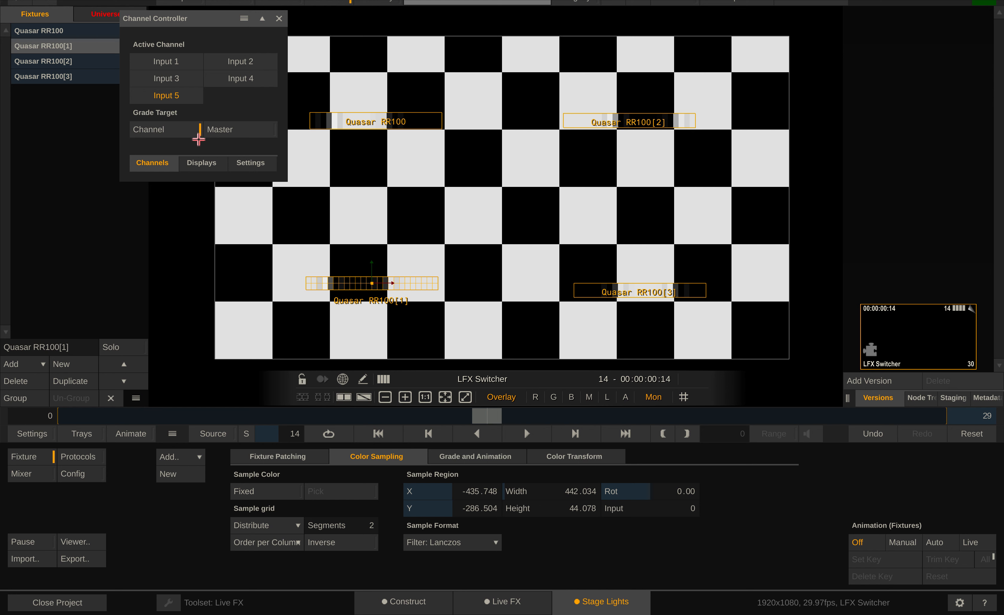
pyautogui.click(174, 67)
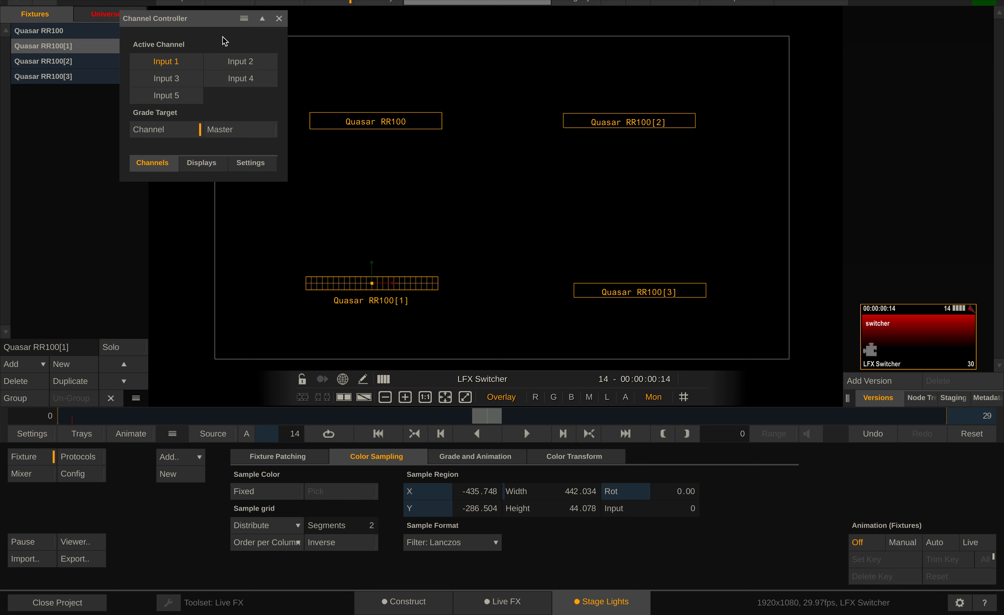
# Close the Channel Controller and show the node tree again in a widened view
pyautogui.moveTo(200, 22); pyautogui.dragTo(186, 21)
pyautogui.click(265, 19)
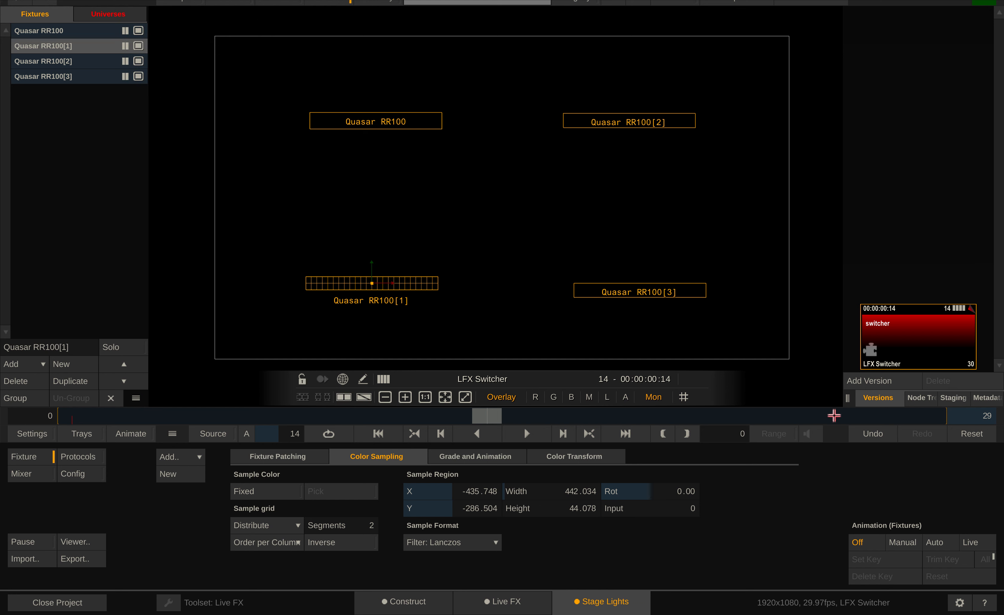
pyautogui.moveTo(846, 401); pyautogui.dragTo(699, 396)
pyautogui.click(808, 398)
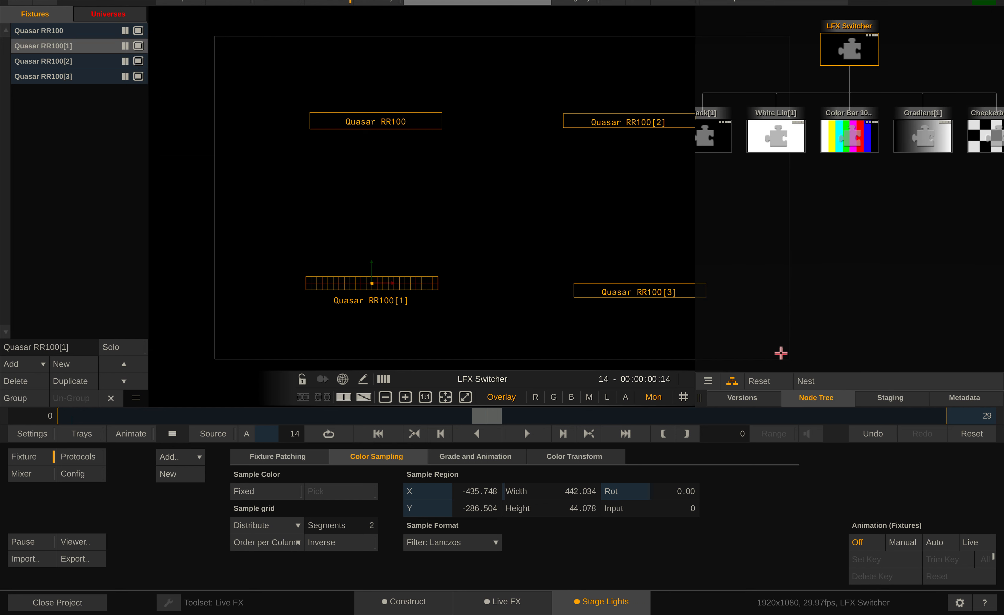
# Set the sample input to 2 for Quasar RR100 and to 3 for Quasar RR100[2]
pyautogui.click(415, 121)
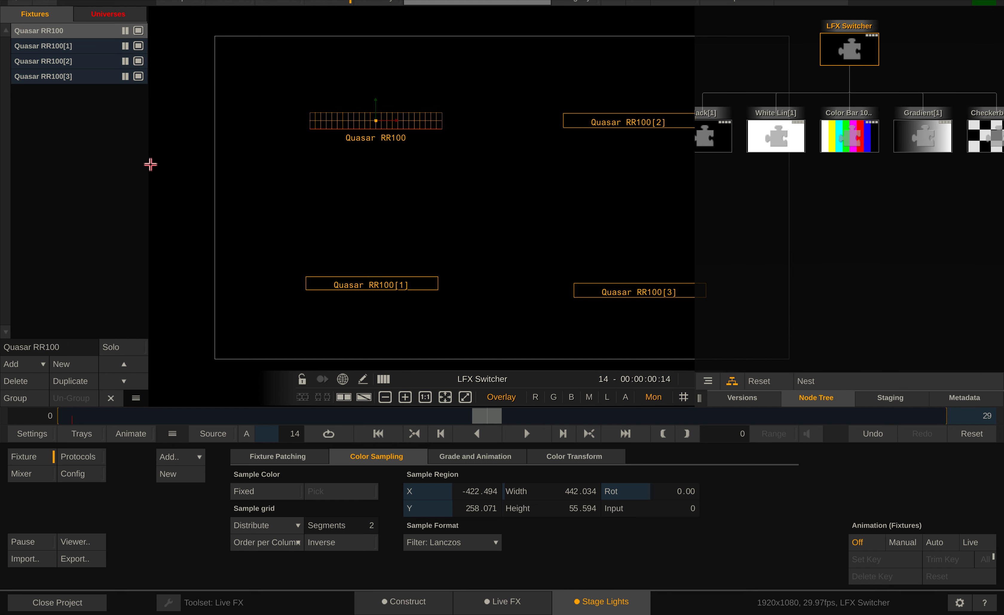
pyautogui.click(671, 514)
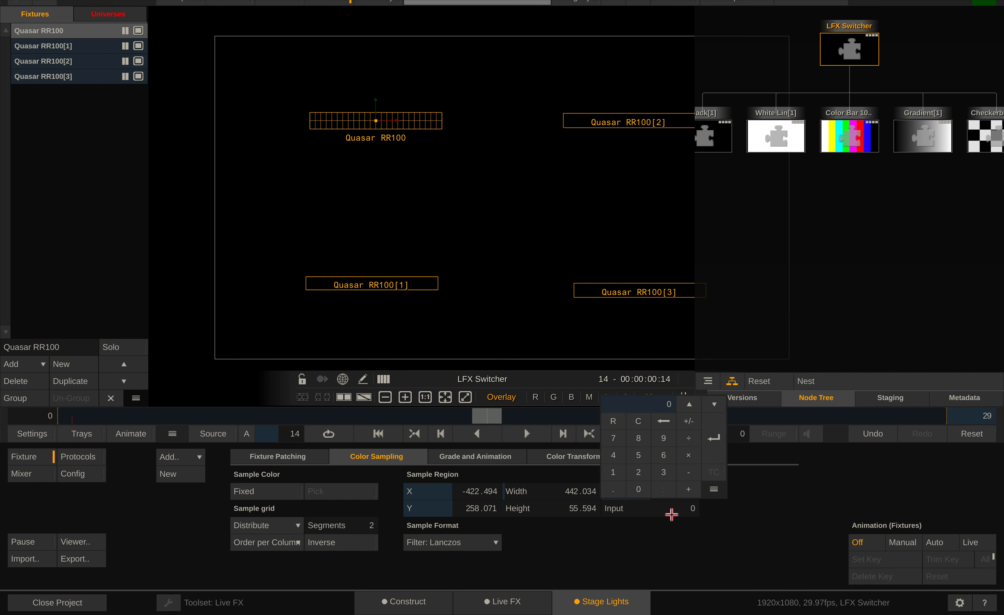
pyautogui.press('Escape')
pyautogui.click(608, 124)
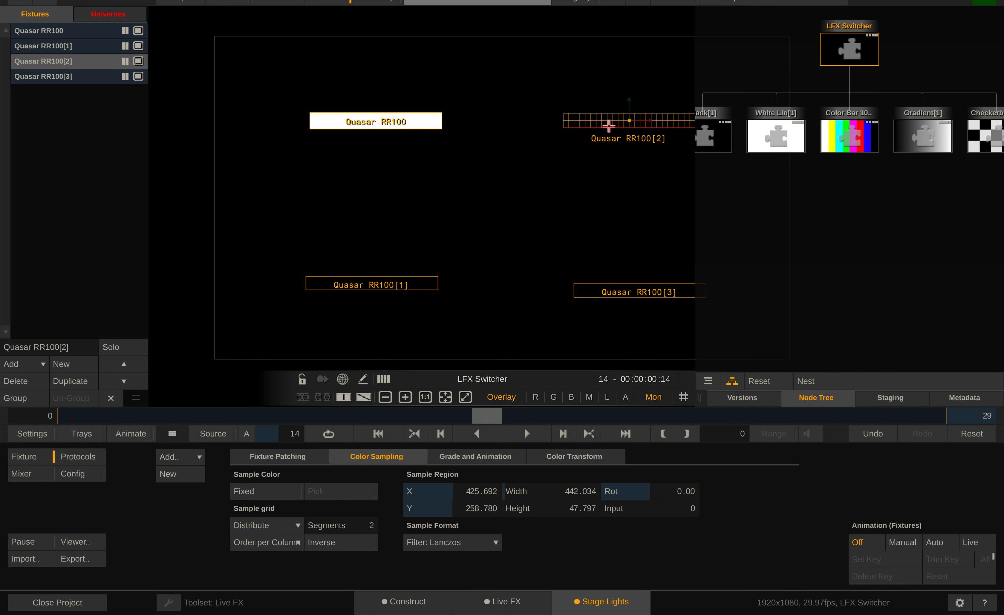
pyautogui.click(659, 511)
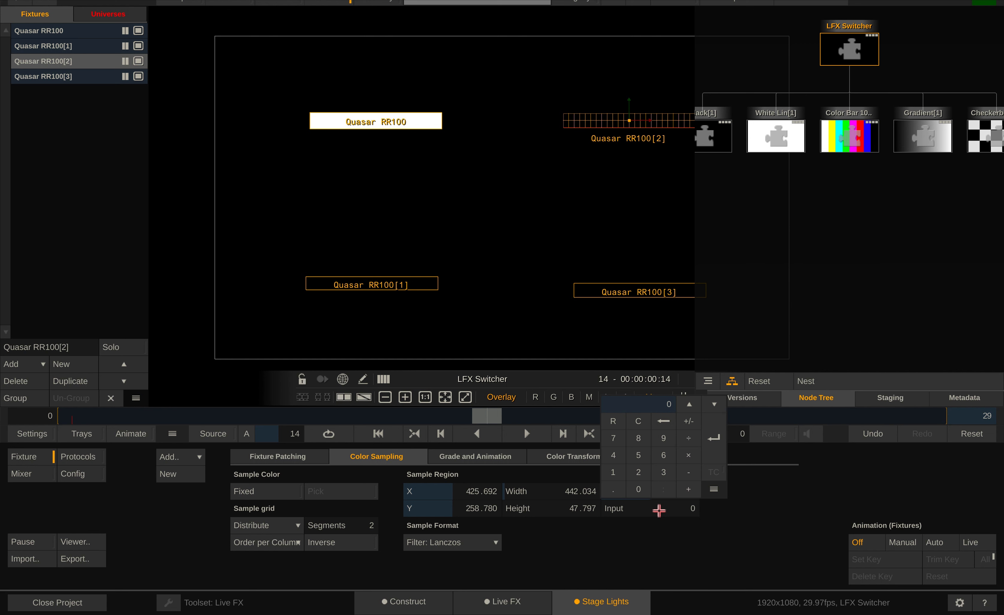
pyautogui.press('Escape')
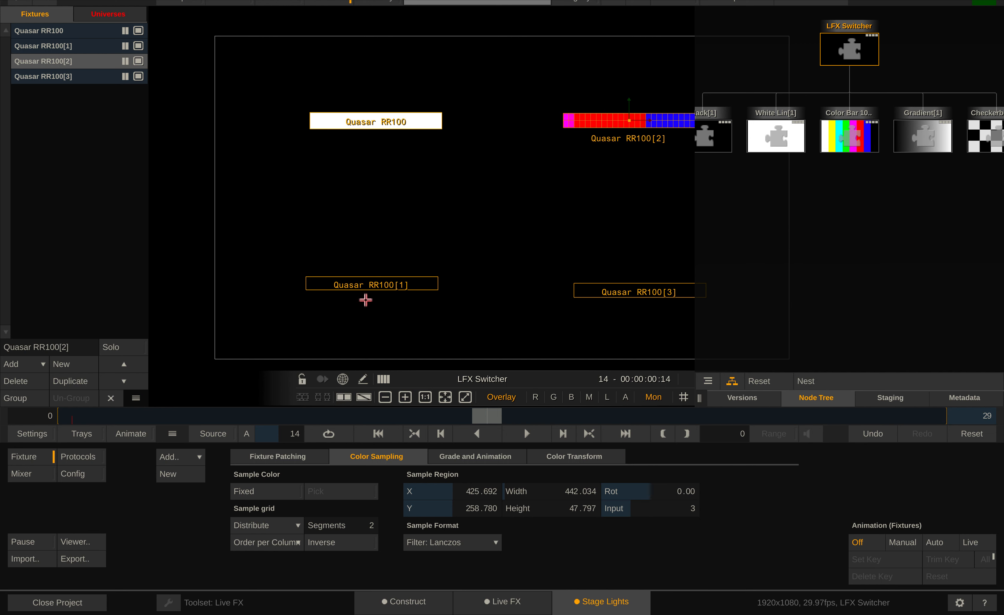
# Set the sample input to 4 for Quasar RR100[1] and to 5 for Quasar RR100[3]
pyautogui.click(371, 283)
pyautogui.click(674, 513)
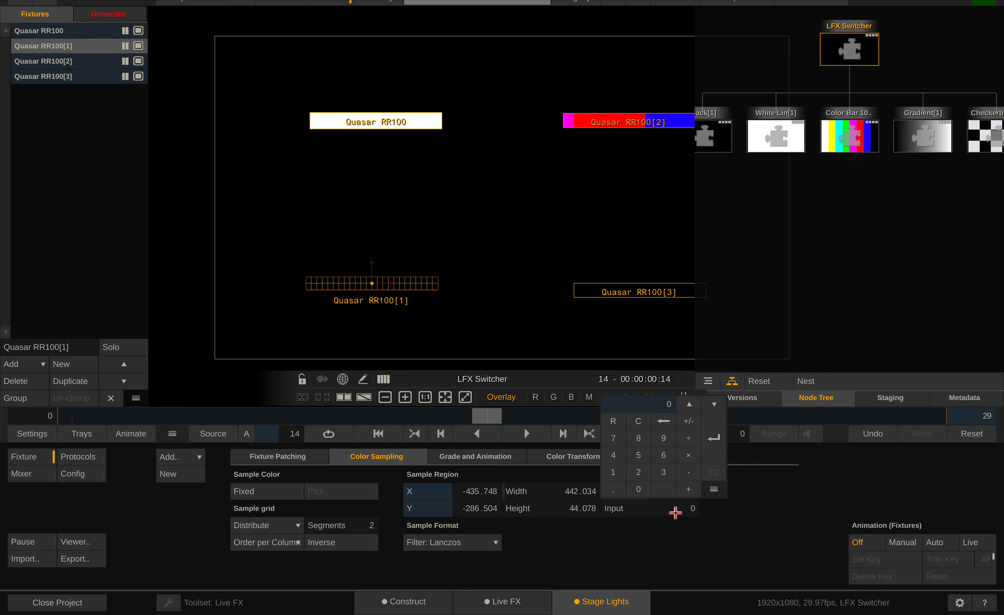
pyautogui.write('4')
pyautogui.press('Return')
pyautogui.click(639, 289)
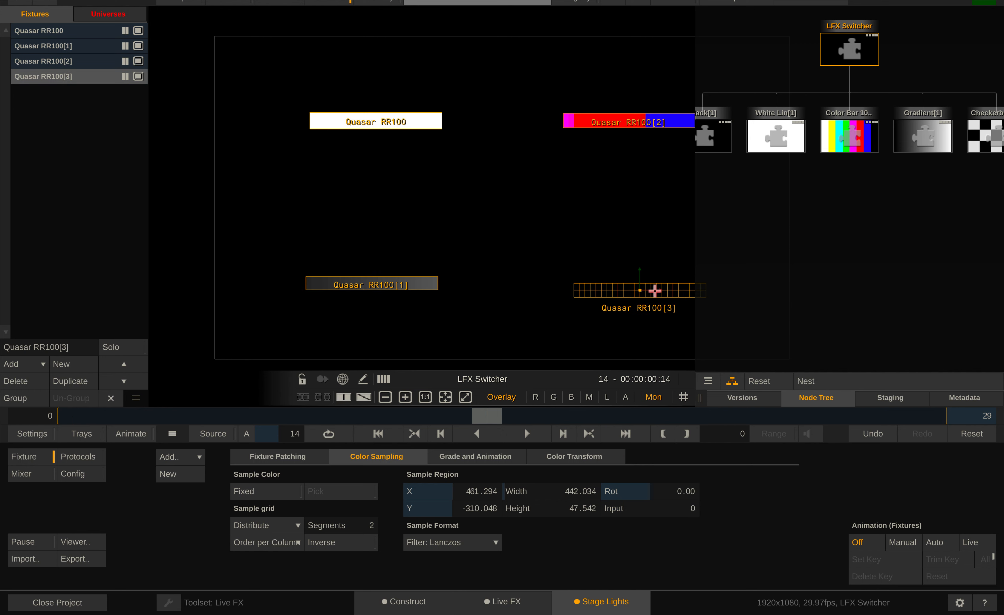
pyautogui.click(656, 513)
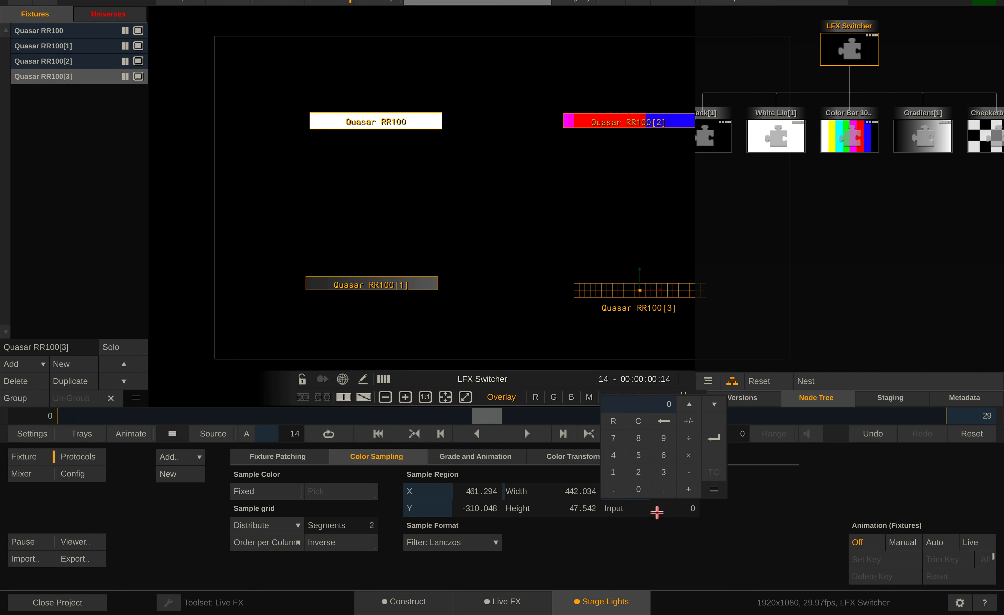
pyautogui.write('5')
pyautogui.press('Return')
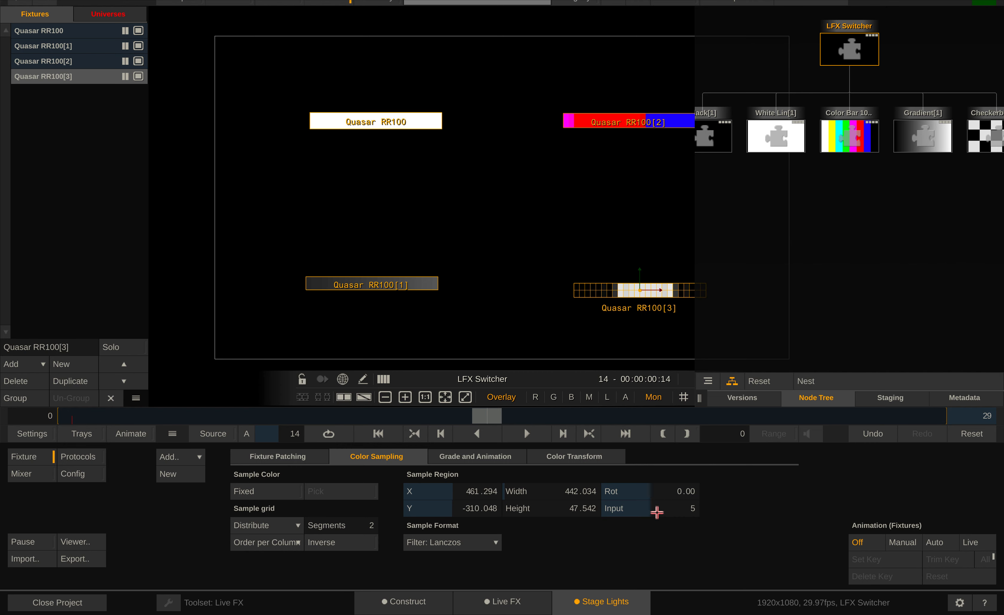
# Move the sample region of Quasar RR100[3] to about X 403, Y -280
pyautogui.moveTo(605, 291)
pyautogui.mouseDown()
pyautogui.moveTo(523, 233)
pyautogui.moveTo(498, 275)
pyautogui.moveTo(560, 254)
pyautogui.moveTo(592, 285)
pyautogui.mouseUp()
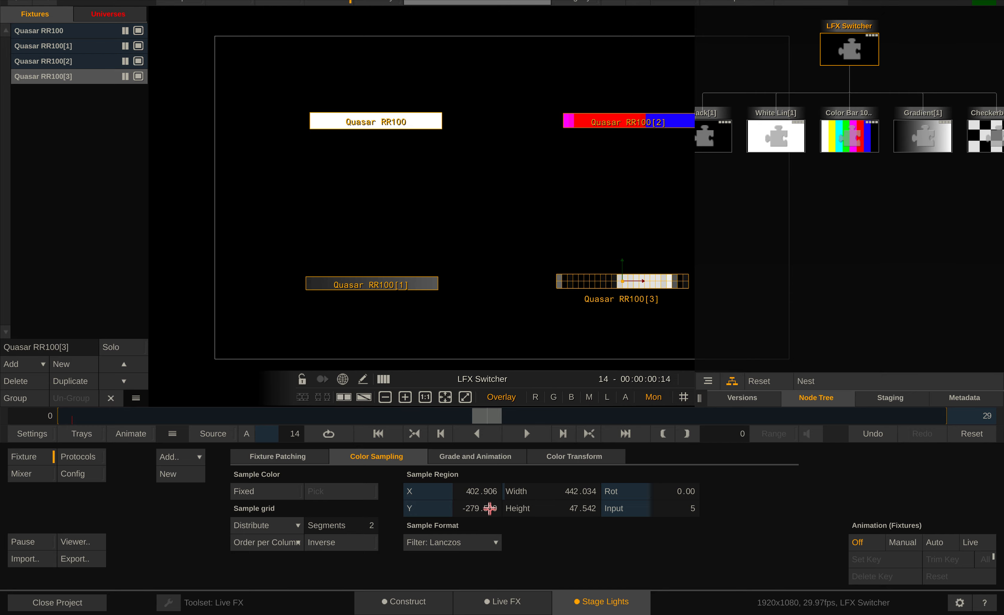
# Open the Videowall shot from the timeline to view its fixture sampling, and stop playback
pyautogui.click(421, 612)
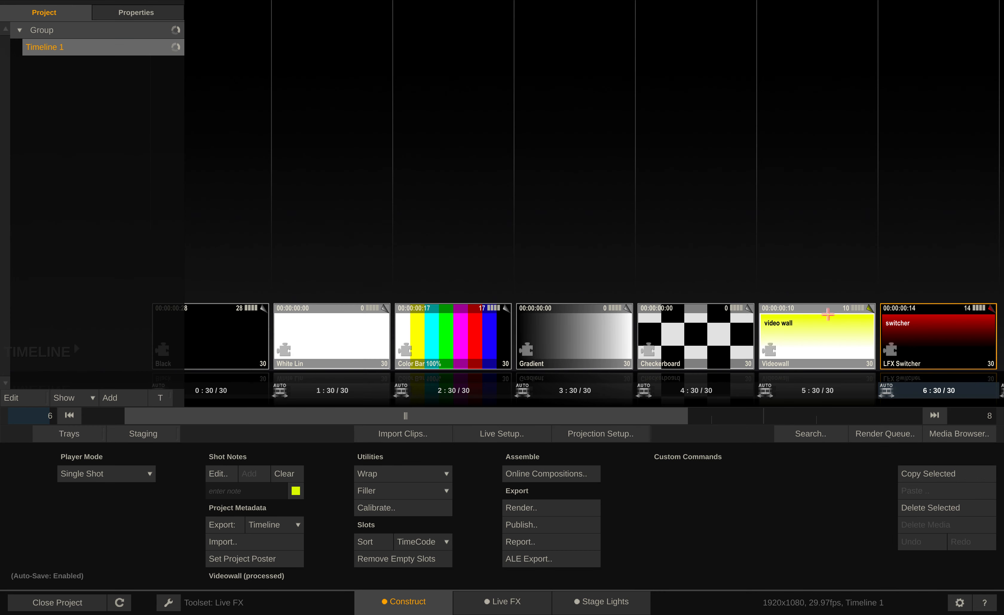
pyautogui.doubleClick(827, 315)
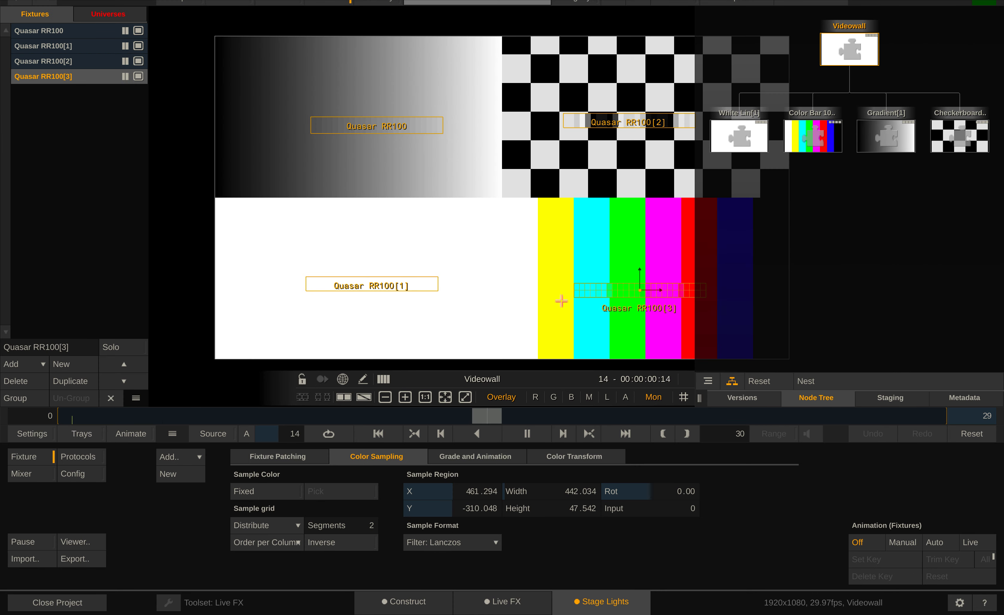
pyautogui.click(527, 434)
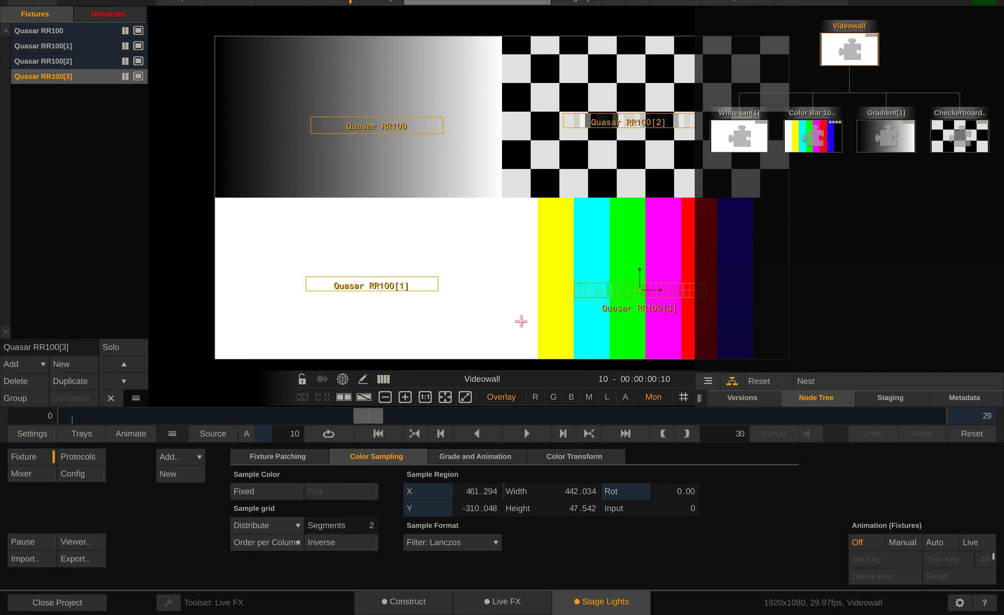
# Reopen the LFX Switcher shot and move the sample region of Quasar RR100[3] to about X 418, Y -248
pyautogui.click(408, 612)
pyautogui.doubleClick(940, 339)
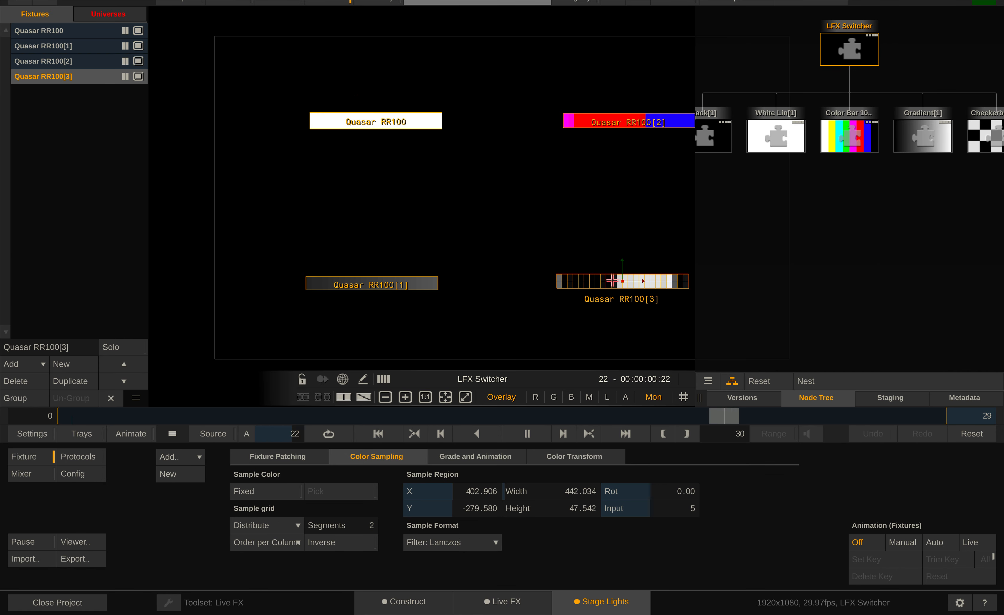
pyautogui.moveTo(613, 279)
pyautogui.mouseDown()
pyautogui.moveTo(636, 262)
pyautogui.moveTo(579, 268)
pyautogui.moveTo(639, 254)
pyautogui.moveTo(608, 271)
pyautogui.moveTo(617, 271)
pyautogui.mouseUp()
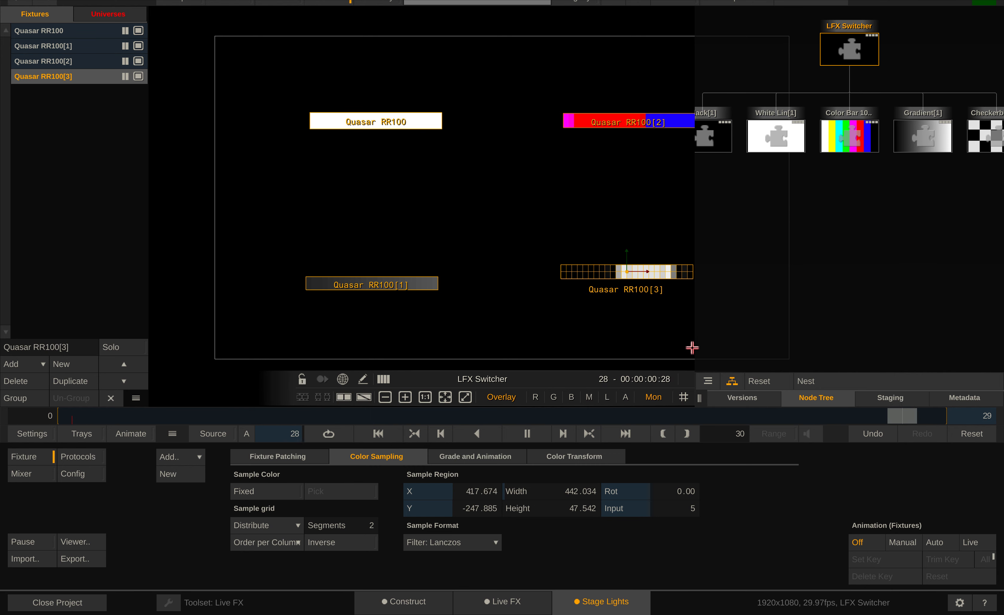
# Narrow the node tree area so the whole image frame is uncovered, and stop playback
pyautogui.moveTo(695, 390); pyautogui.dragTo(812, 399)
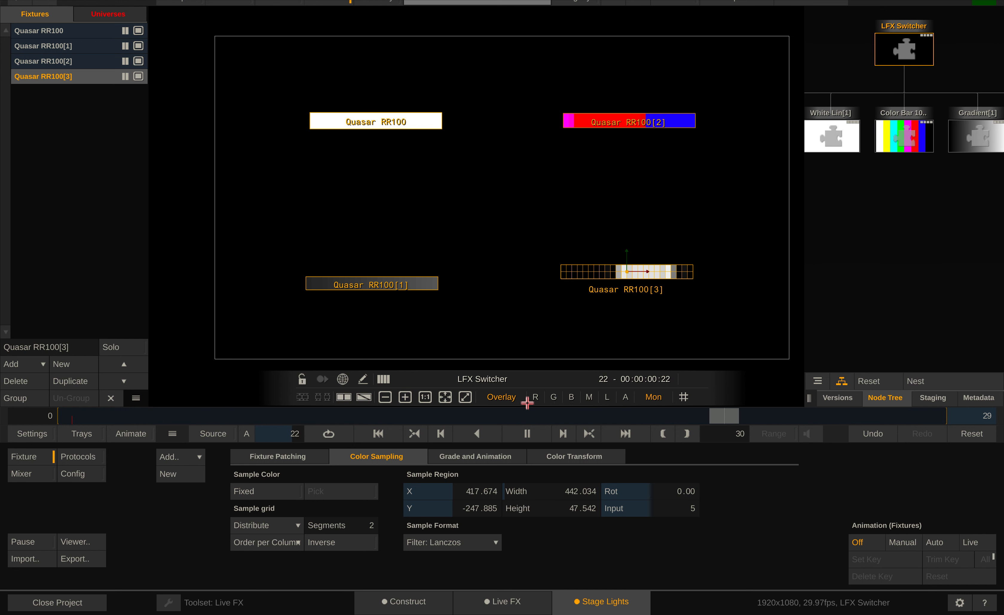
pyautogui.click(535, 438)
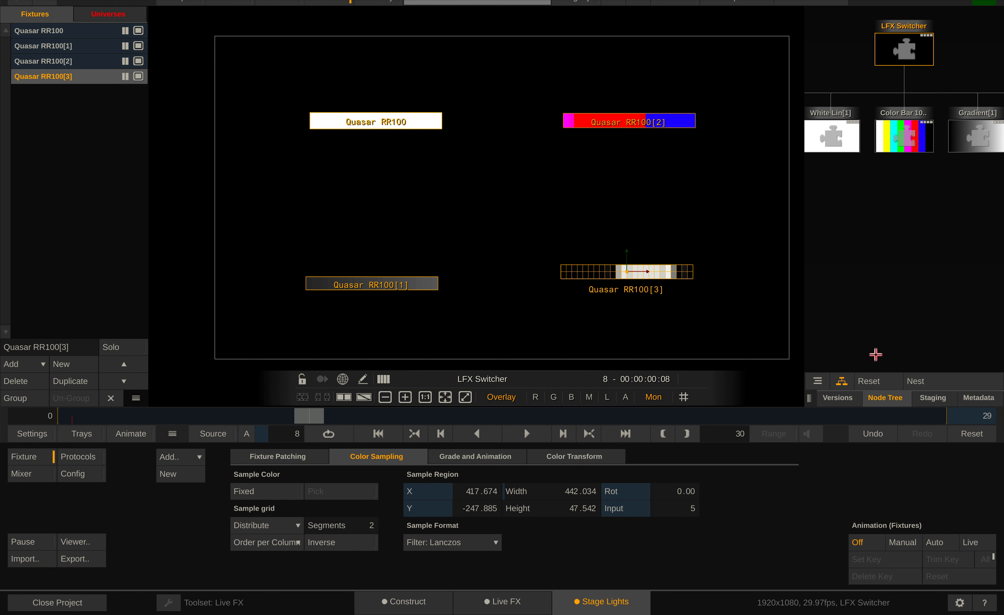
# Open the Channel Controller, place it over the viewer's upper-left area, and bring up its active channel choices
pyautogui.rightClick(217, 182)
pyautogui.click(219, 166)
pyautogui.moveTo(128, 15); pyautogui.dragTo(202, 14)
pyautogui.click(316, 162)
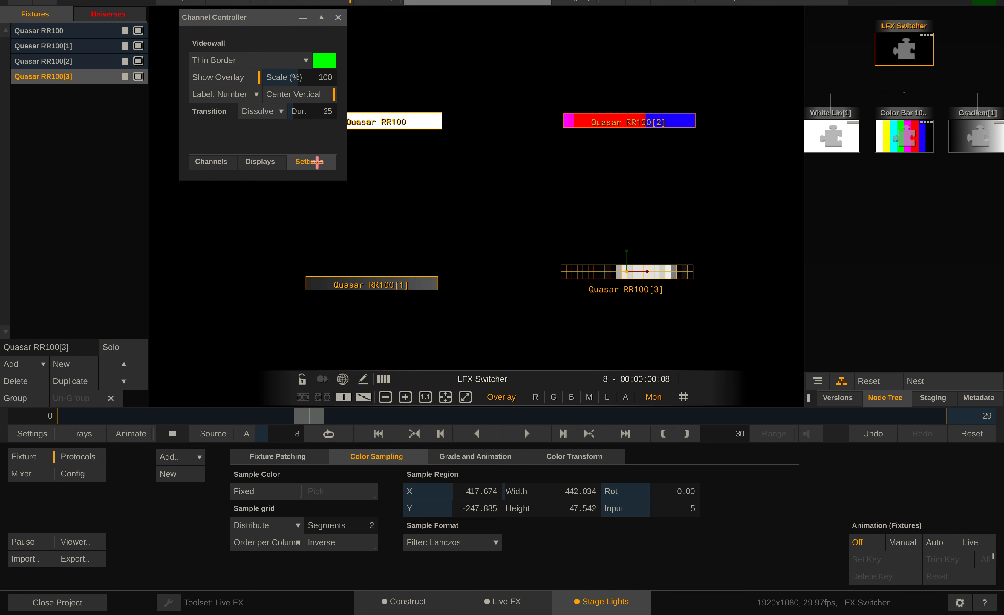
pyautogui.click(283, 163)
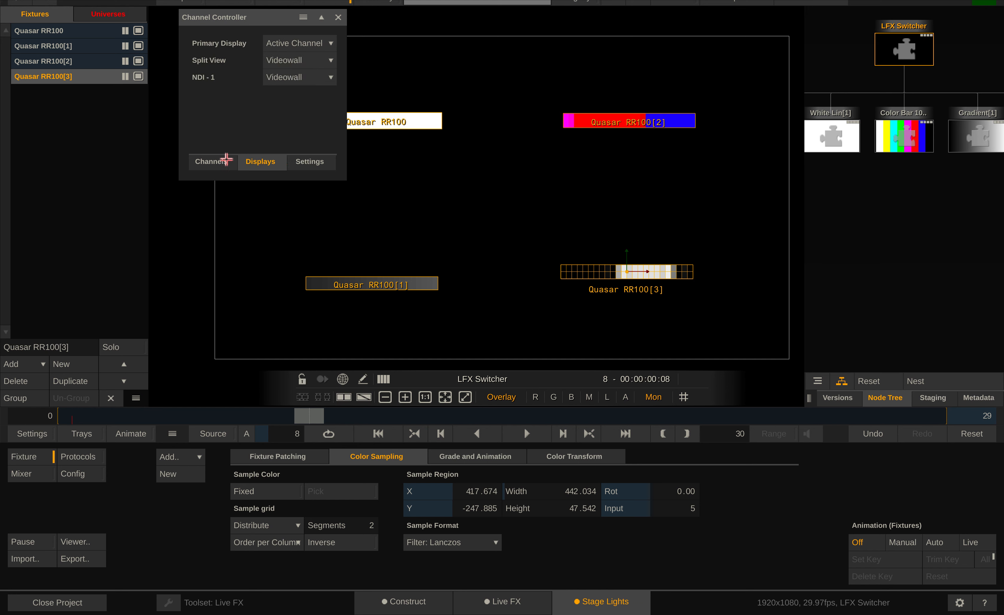
pyautogui.click(203, 163)
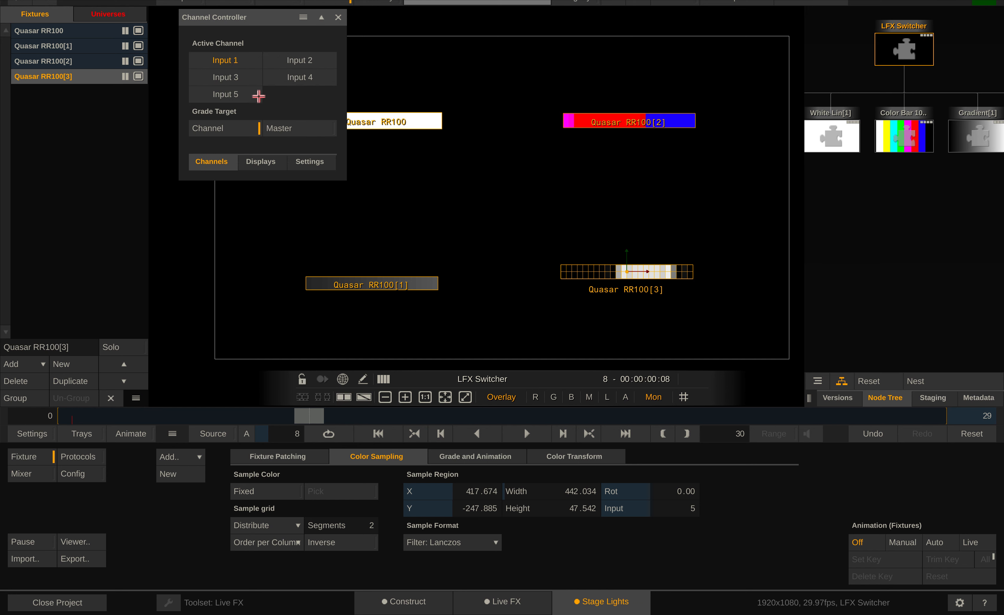